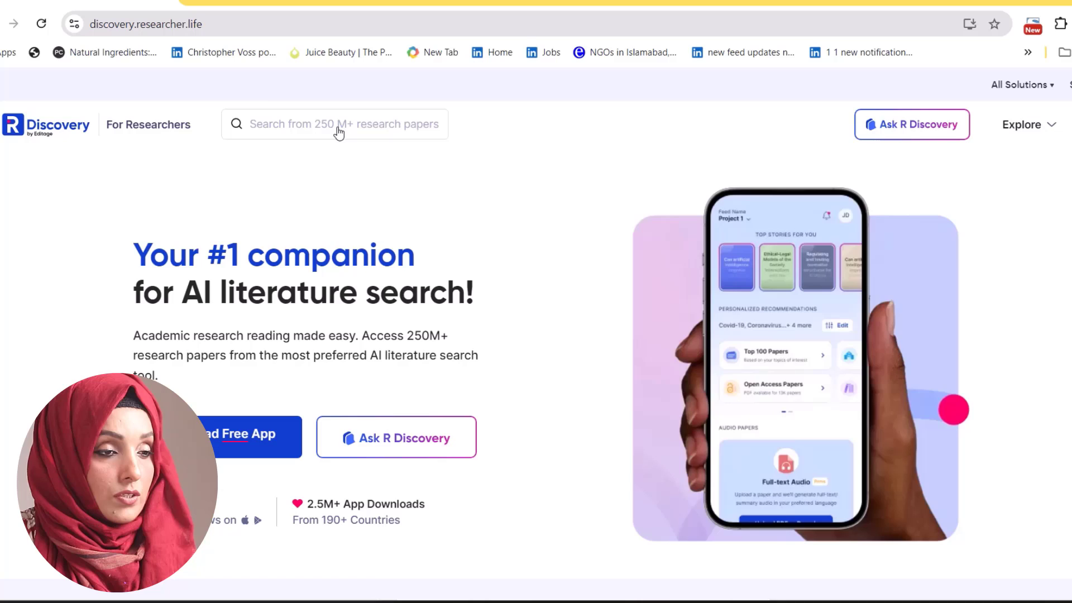
Scroll through the R Discovery results for imidazole-based ionic liquid applications (97,350,261 publications)
scroll(527, 232, "down", 10)
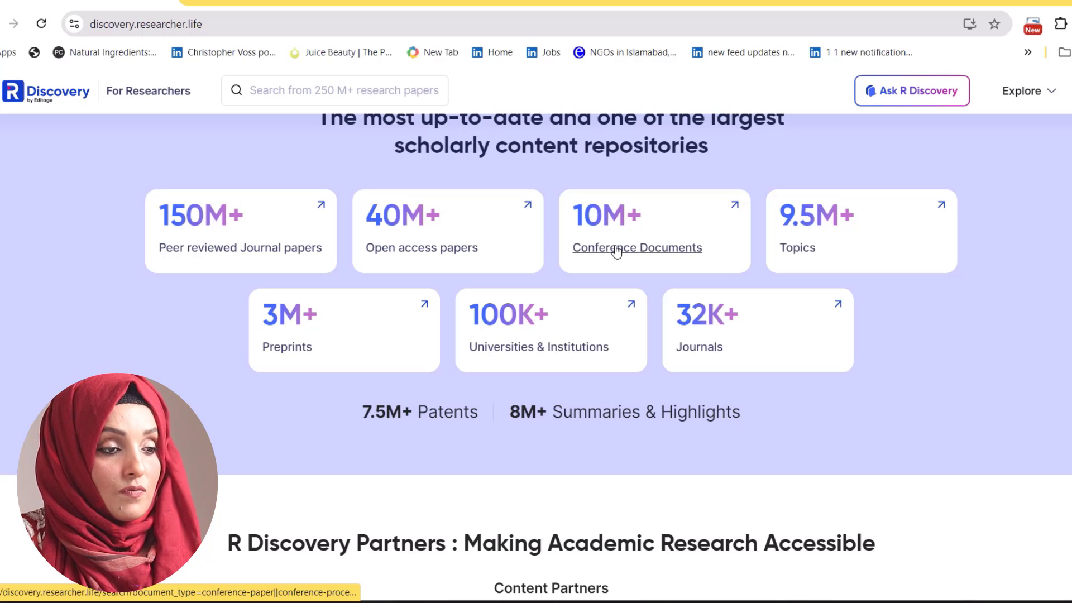
scroll(866, 380, "down", 10)
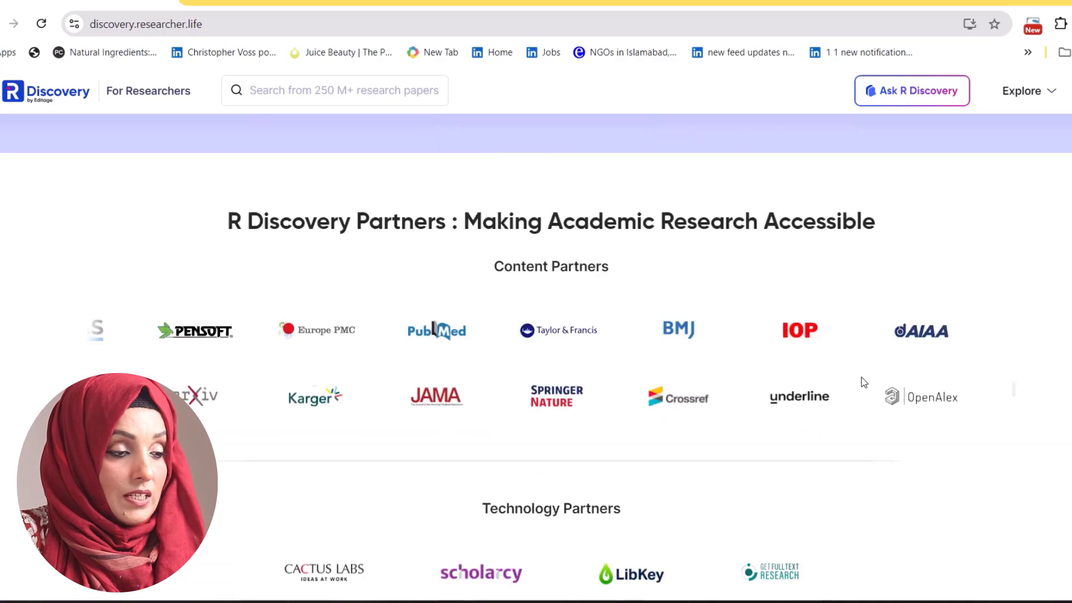
scroll(864, 383, "down", 5)
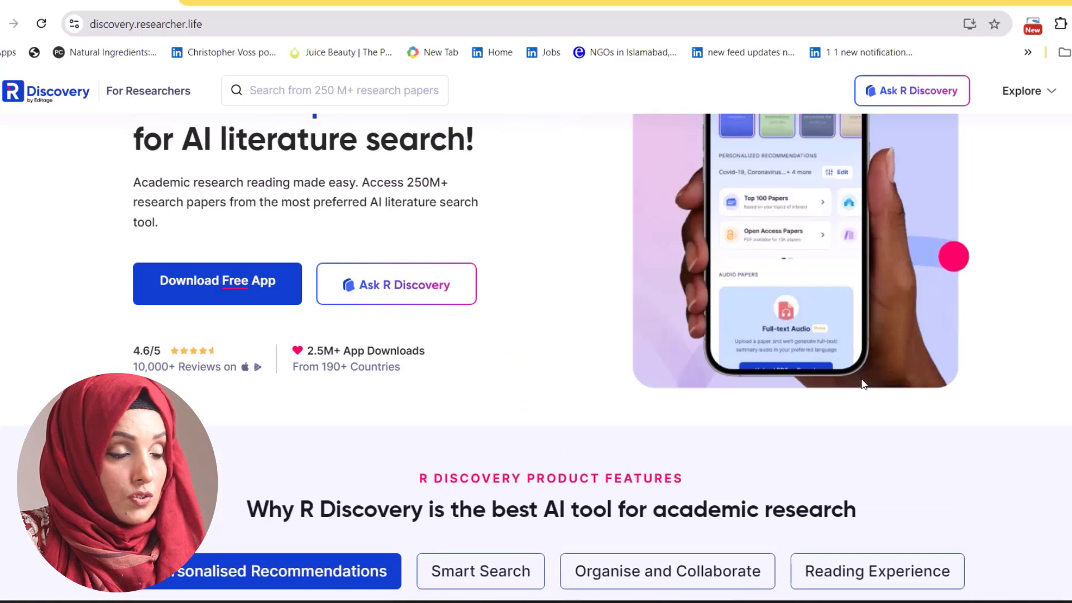
scroll(863, 383, "up", 3)
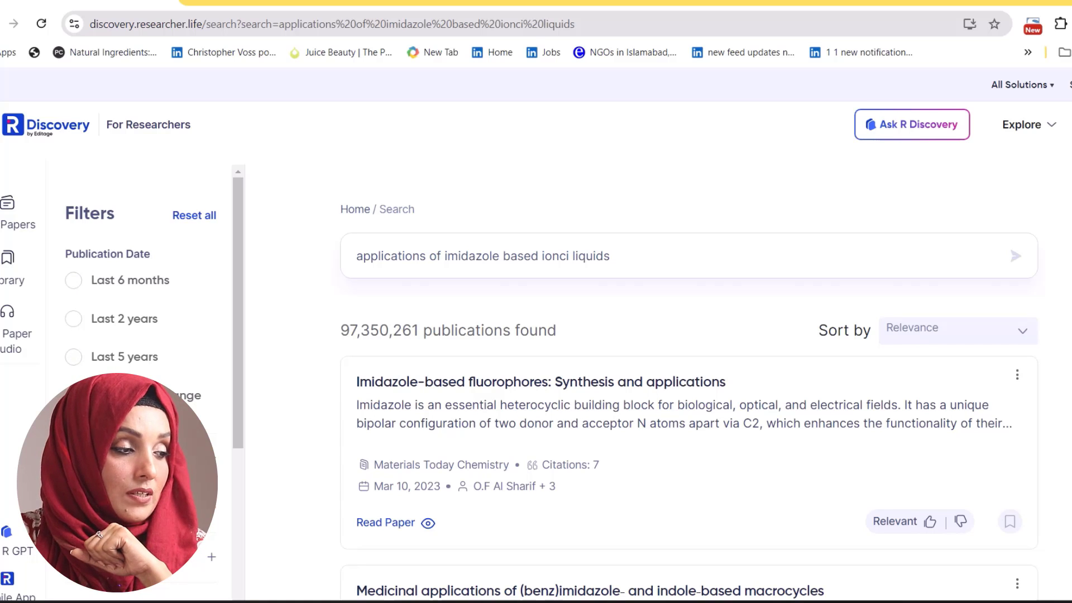
Filter the results to papers from the last 5 years, leaving 25,119,662 publications
scroll(111, 358, "down", 3)
left_click(211, 304)
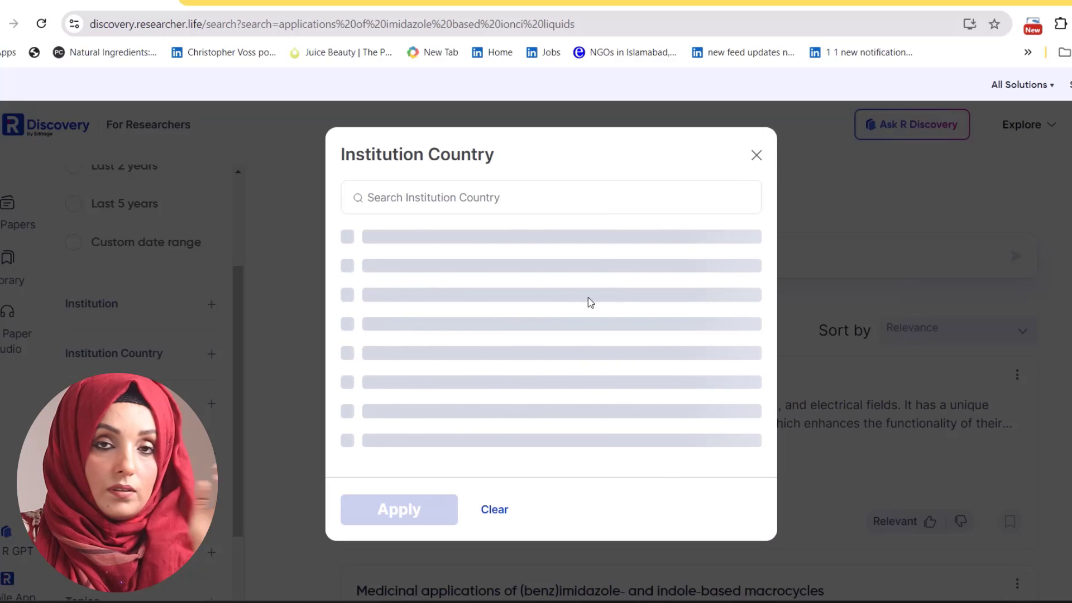
left_click(266, 430)
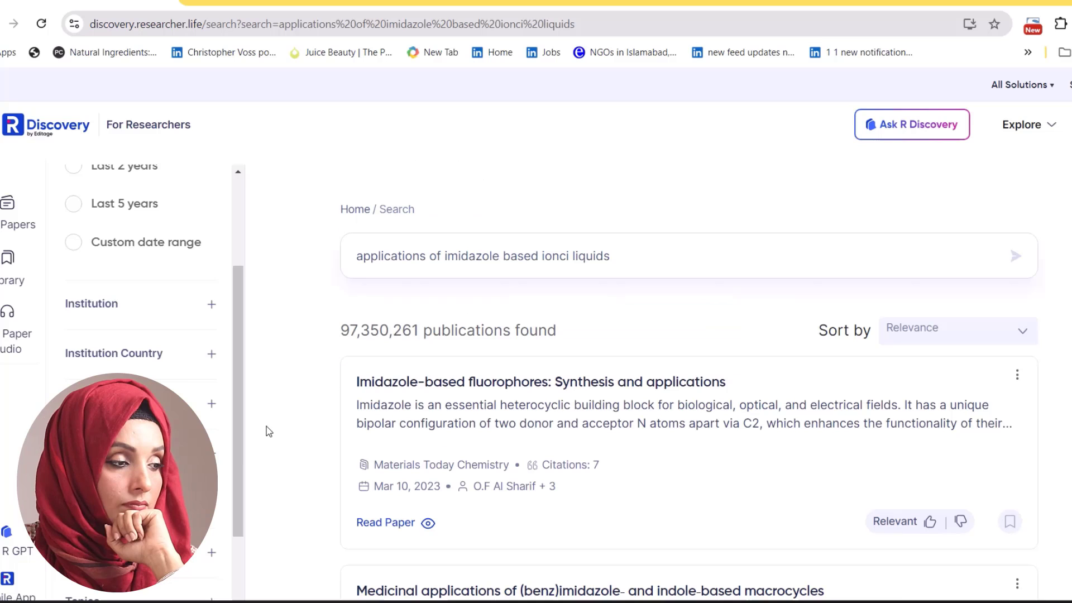
scroll(139, 335, "down", 5)
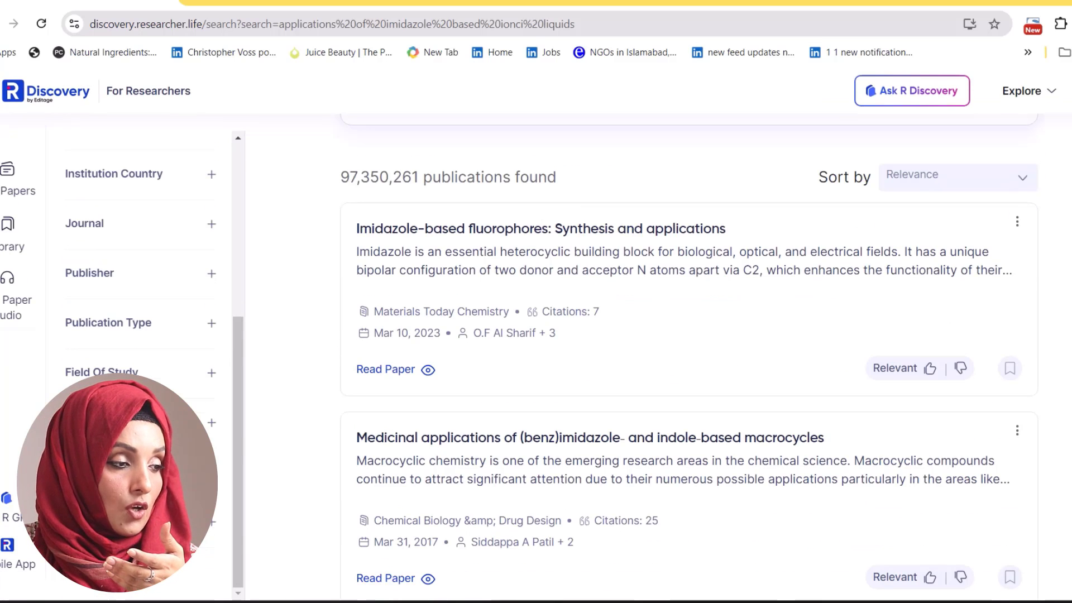
scroll(139, 335, "up", 5)
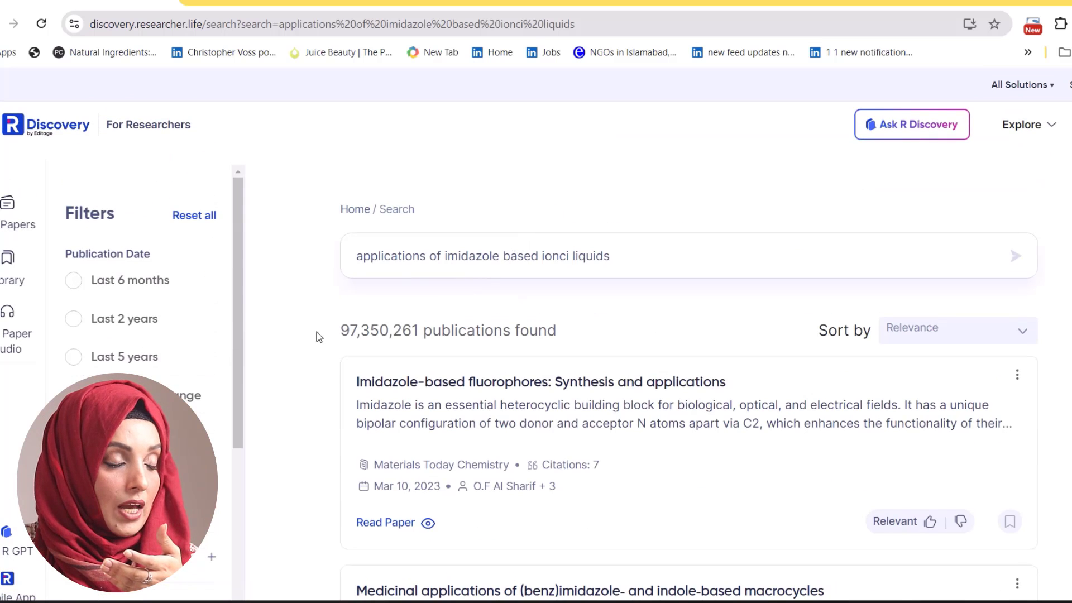
left_click_drag(423, 330, 335, 331)
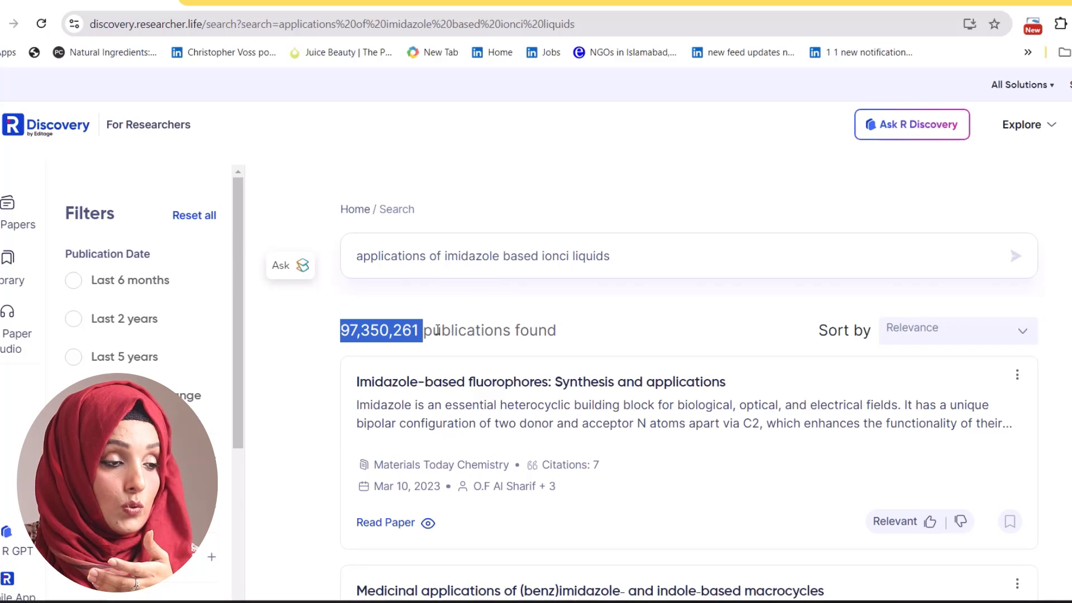
left_click(133, 358)
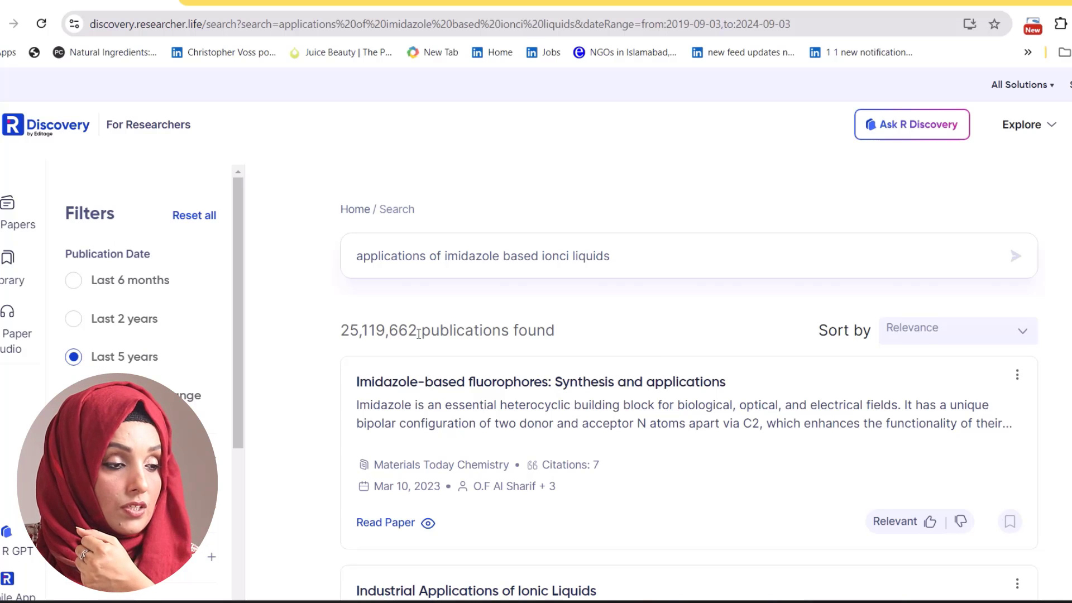
View the Top Papers feed via Papers, browse Full Paper Audio, then go back
left_click(7, 214)
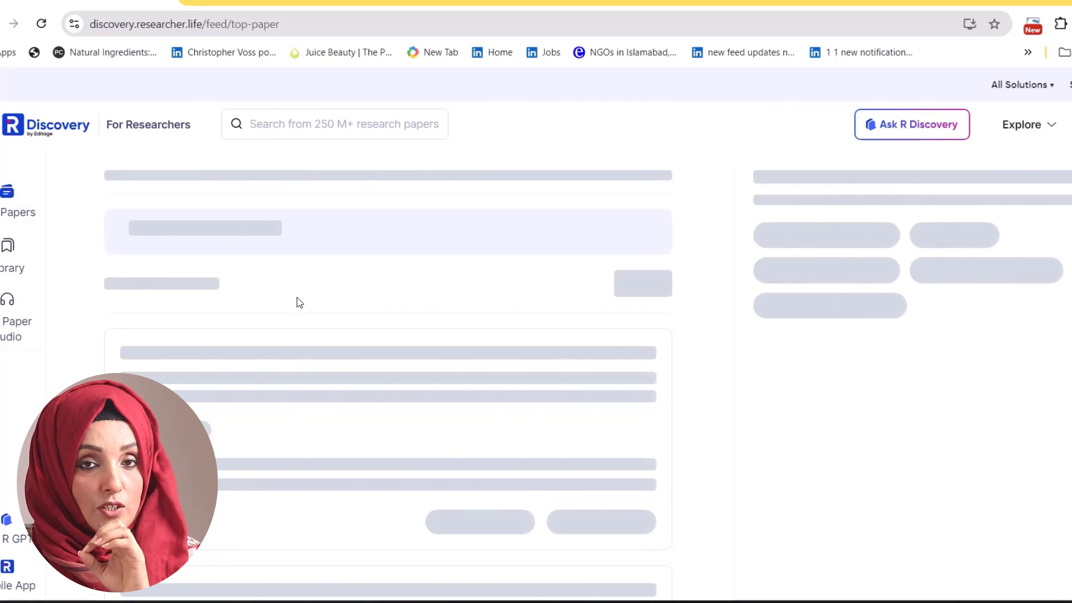
scroll(299, 408, "down", 3)
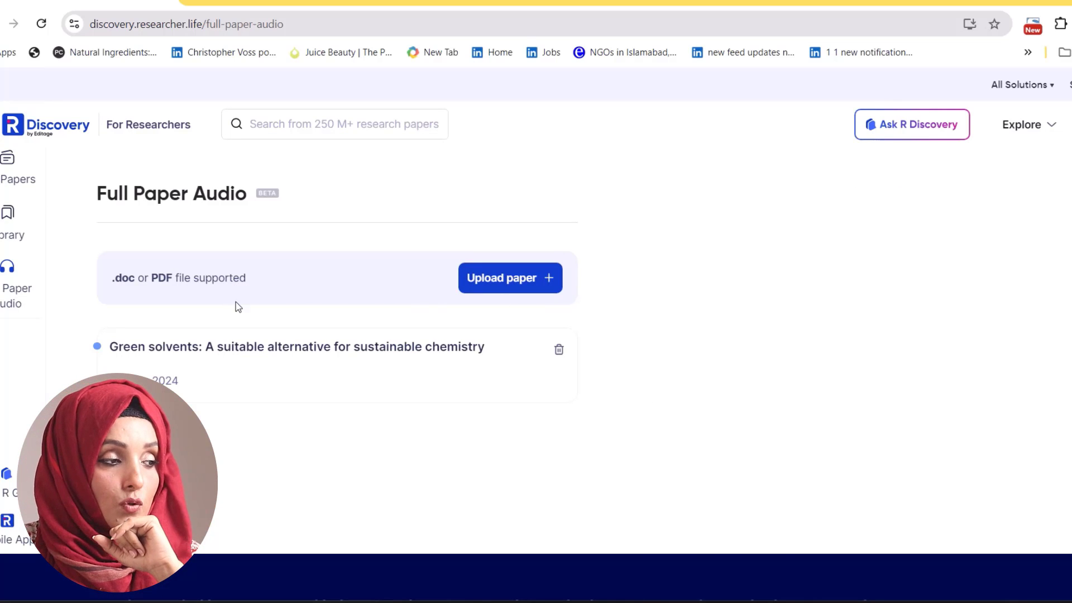
key("alt+Left")
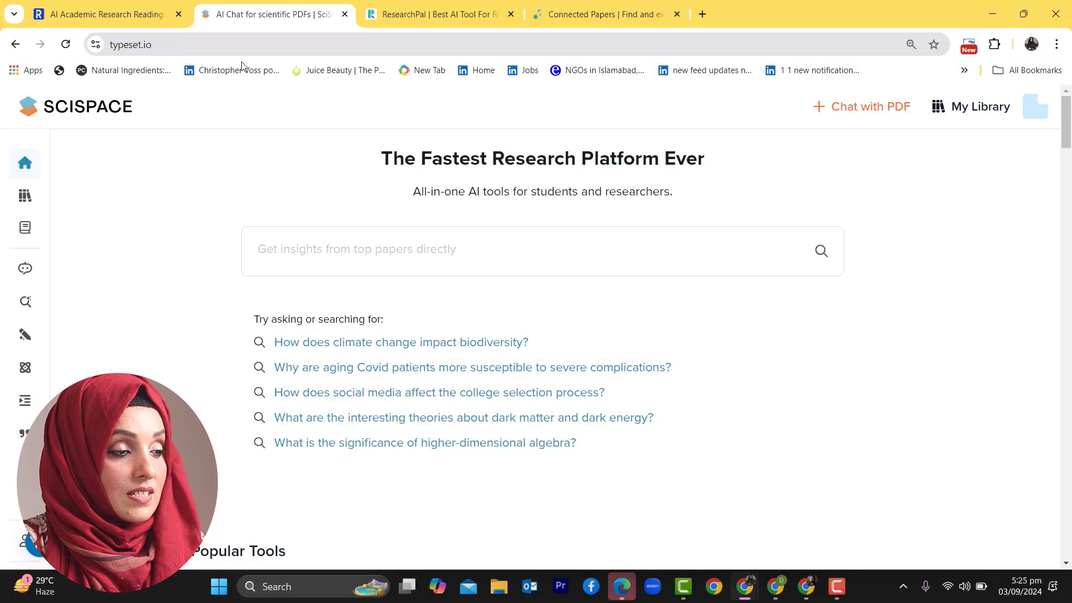
Search imidazole-based ionic liquid applications and read SciSpace's full top-10-paper answer
left_click(354, 236)
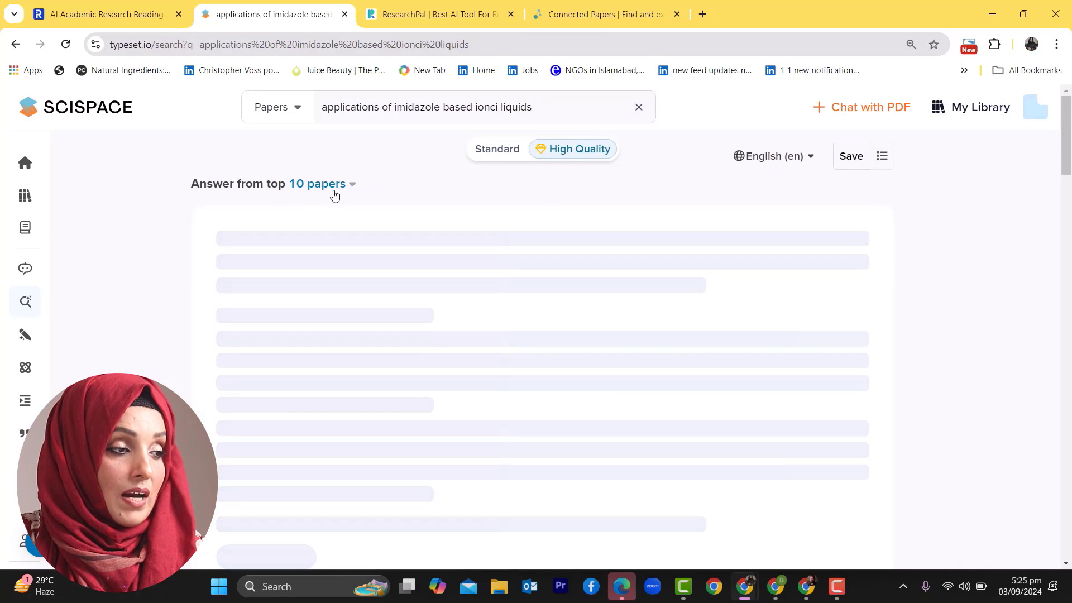
left_click(347, 190)
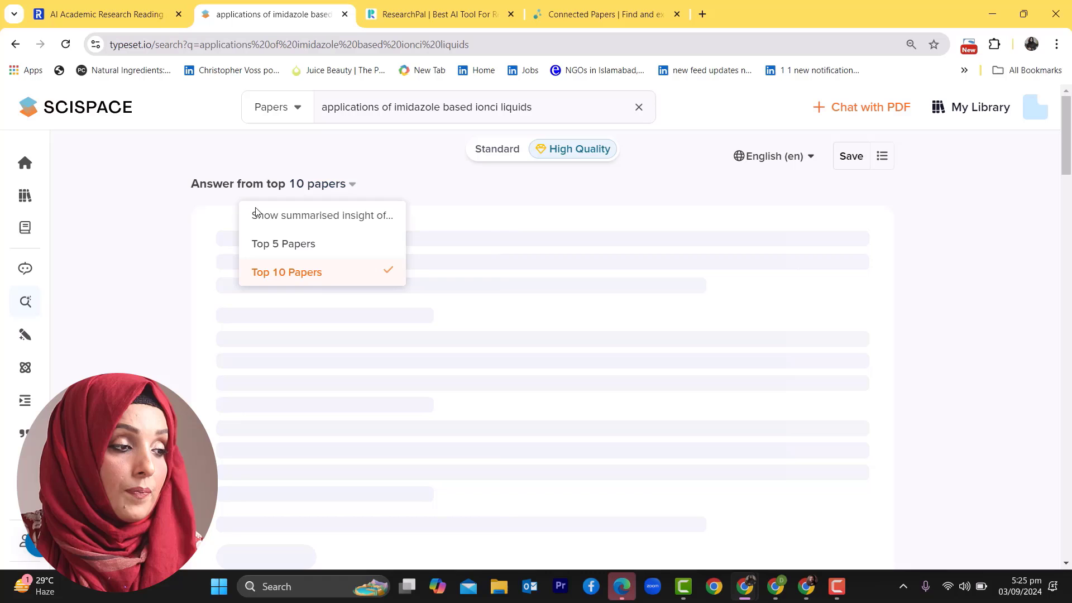
left_click(156, 241)
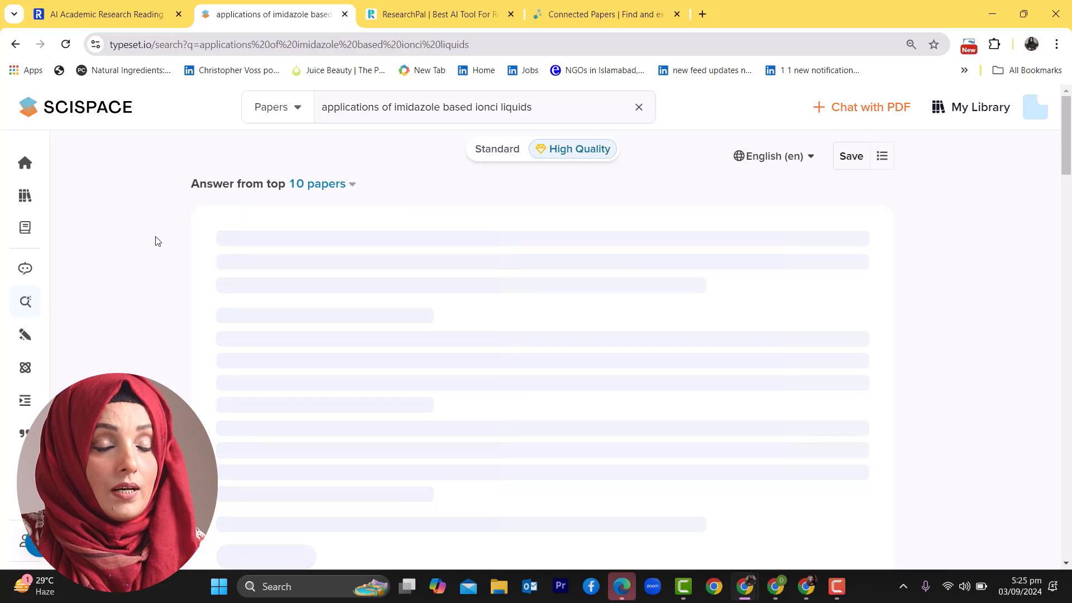
scroll(285, 374, "down", 2)
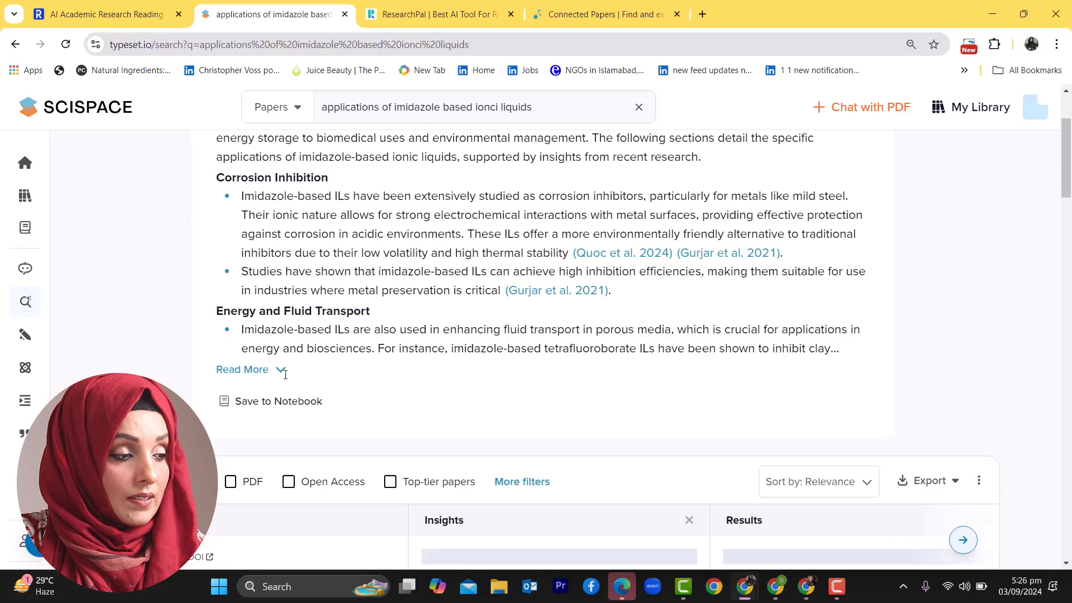
left_click(279, 369)
scroll(261, 215, "up", 2)
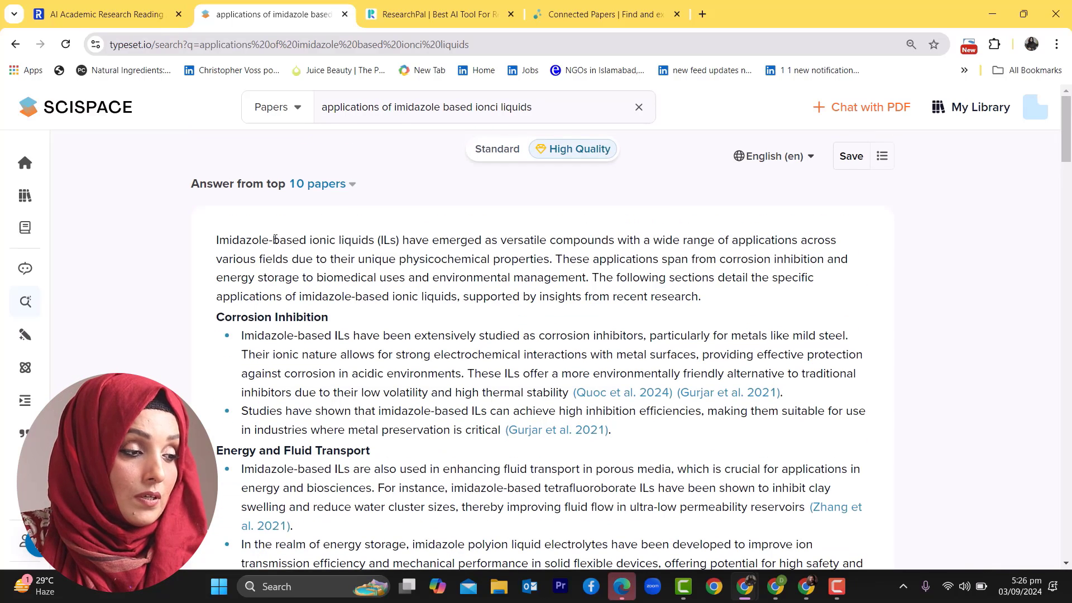
scroll(312, 236, "down", 2)
scroll(345, 241, "down", 5)
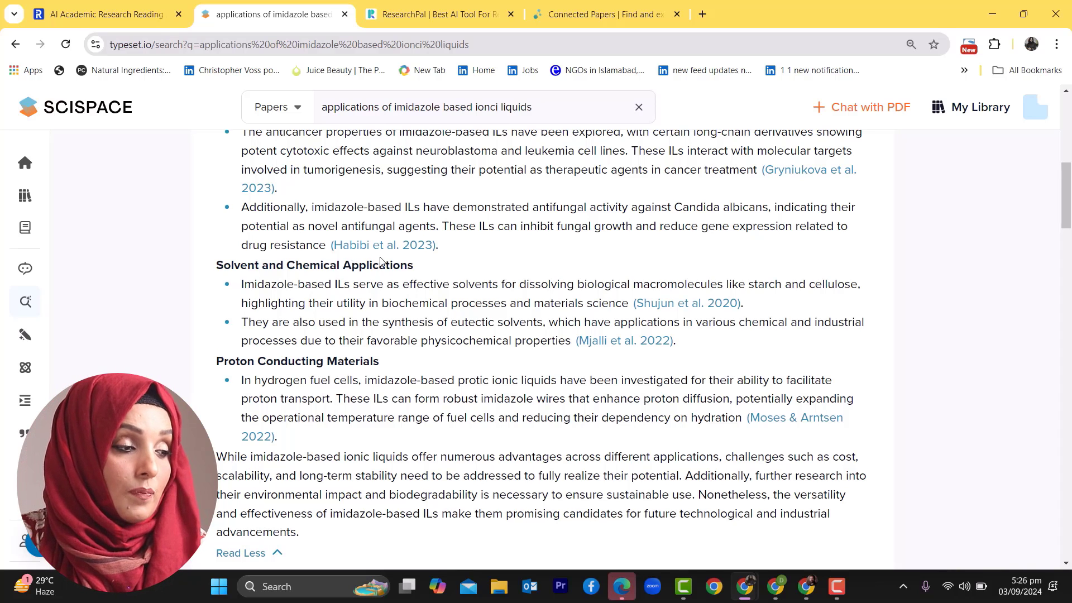
scroll(365, 263, "down", 5)
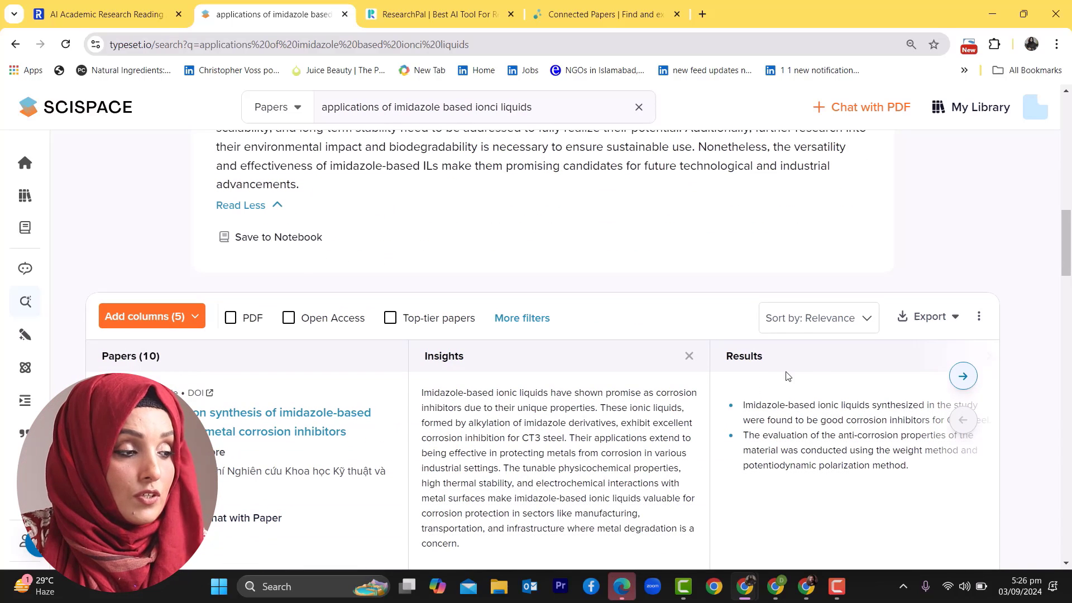
scroll(206, 412, "down", 2)
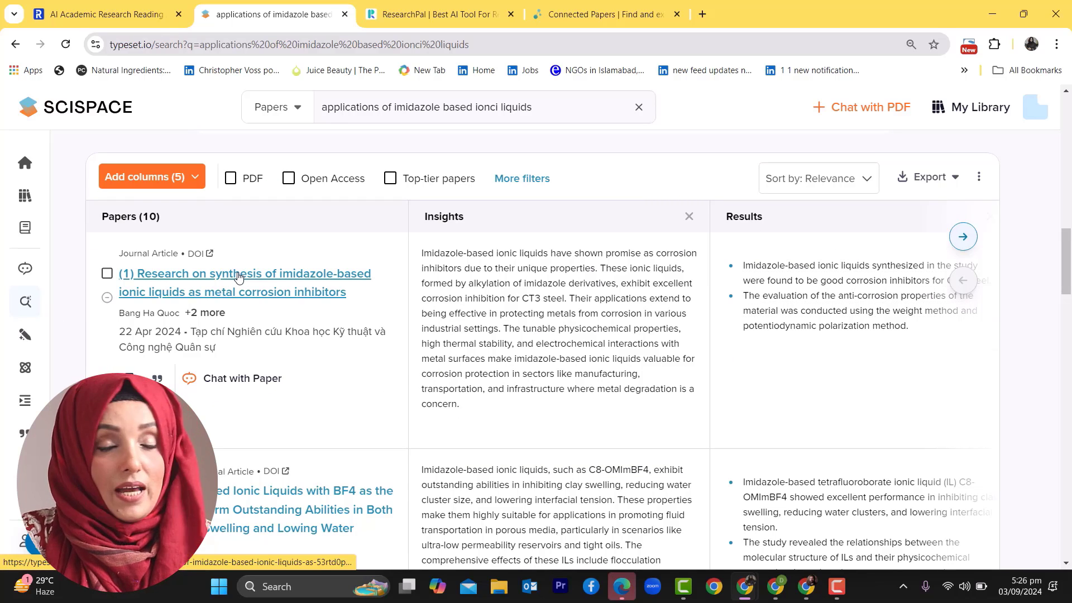
scroll(268, 290, "down", 12)
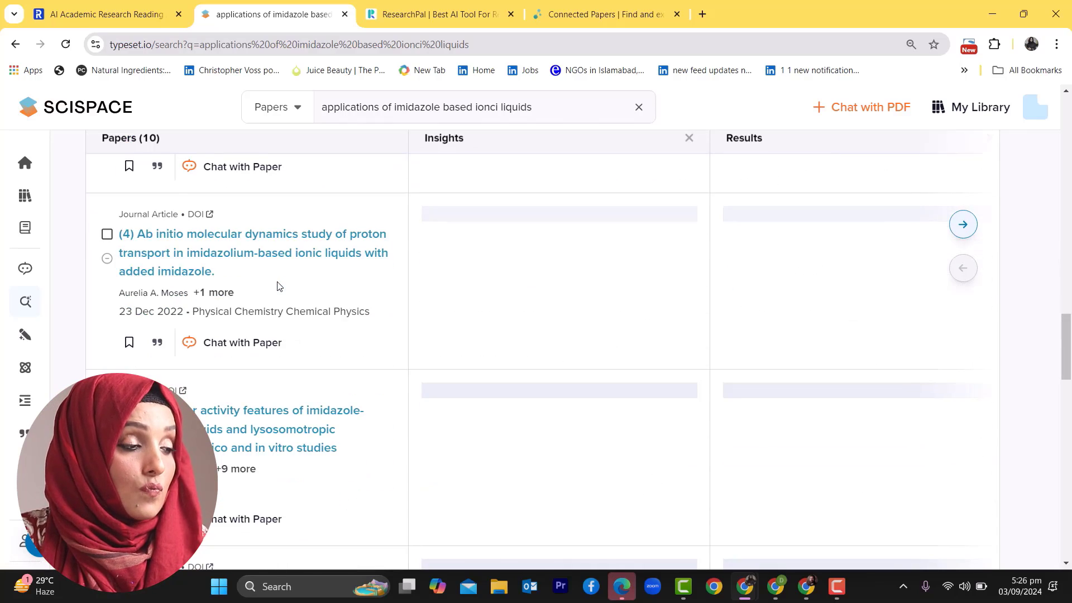
scroll(276, 283, "down", 15)
scroll(277, 284, "up", 5)
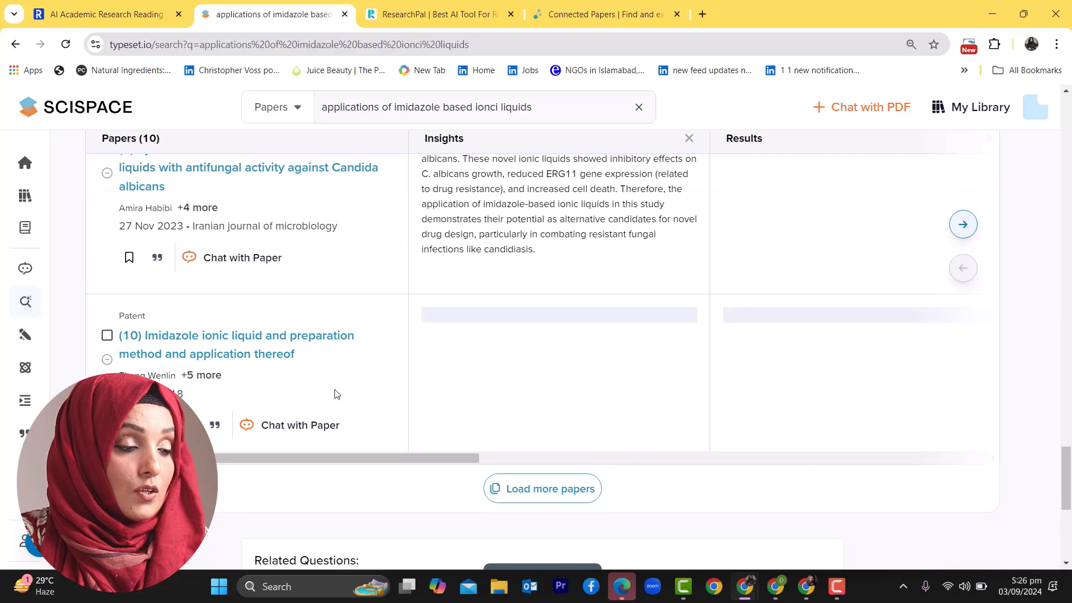
scroll(348, 355, "down", 2)
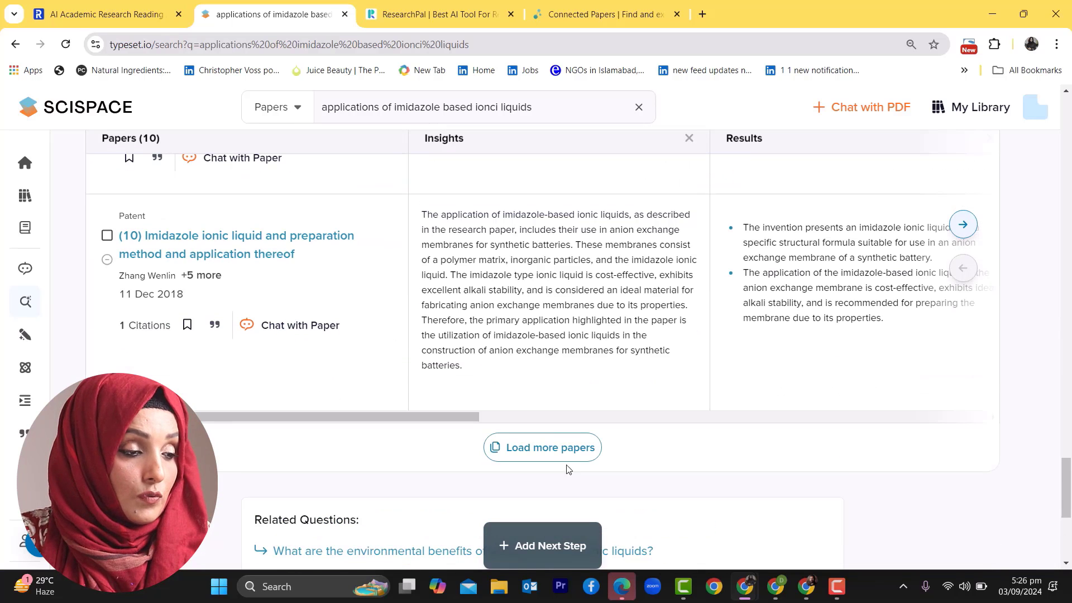
scroll(360, 400, "down", 3)
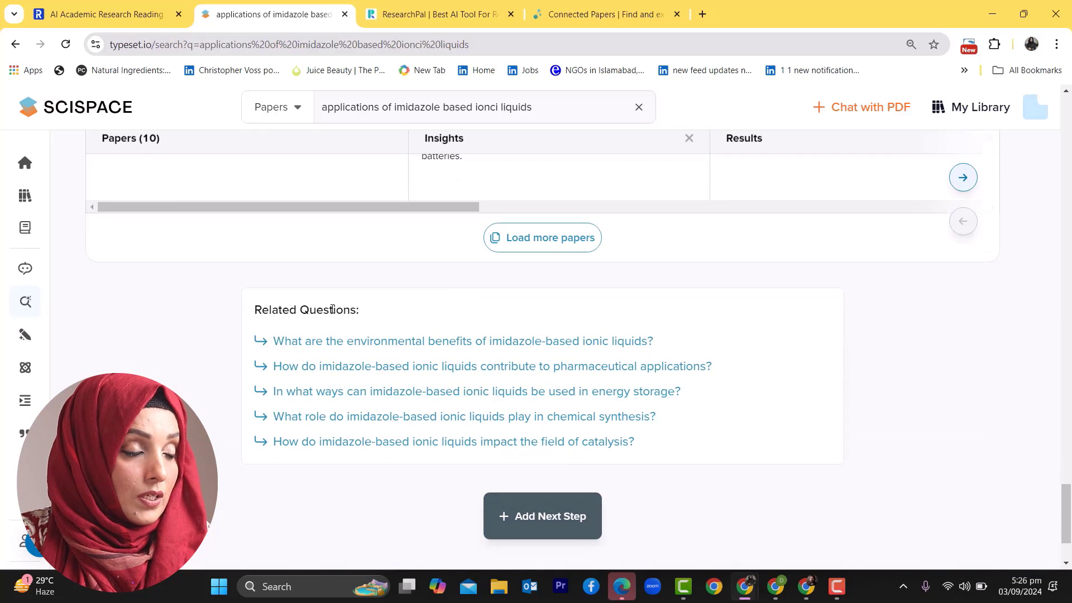
scroll(329, 318, "up", 5)
scroll(341, 326, "down", 3)
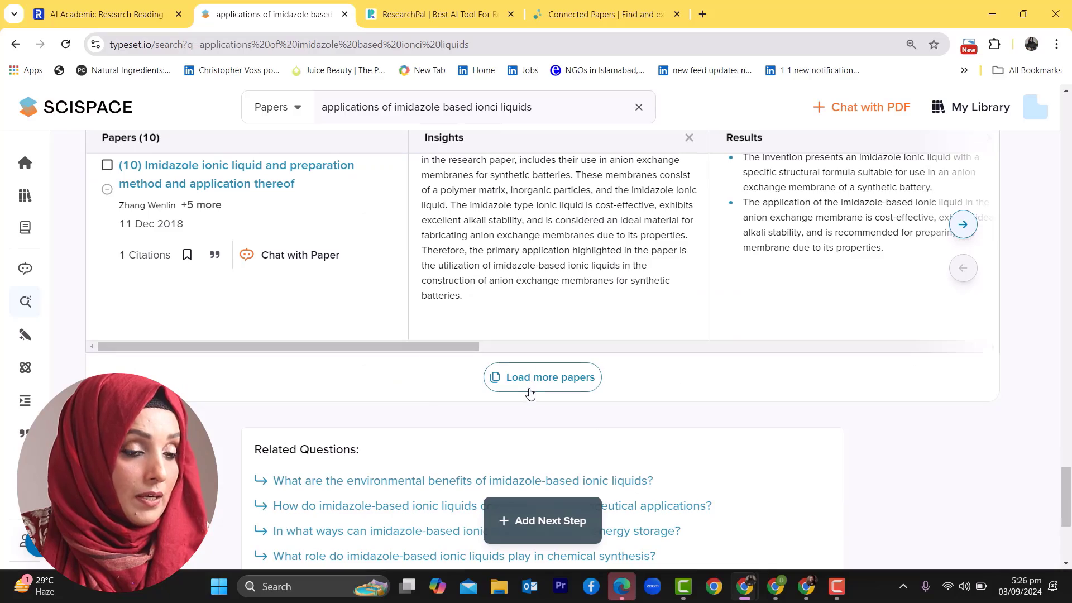
scroll(430, 360, "up", 8)
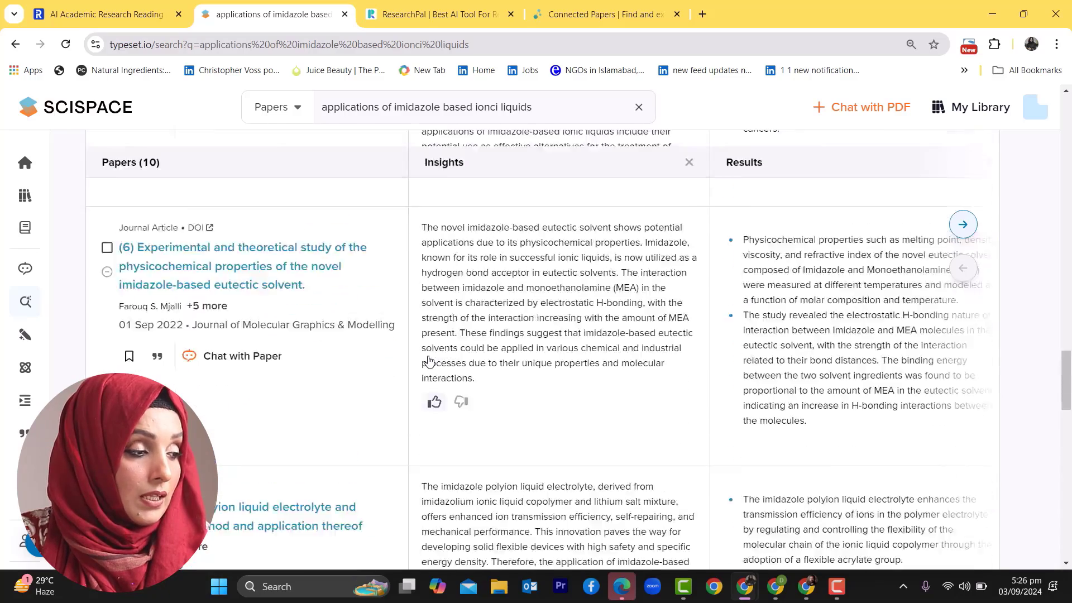
scroll(429, 361, "up", 15)
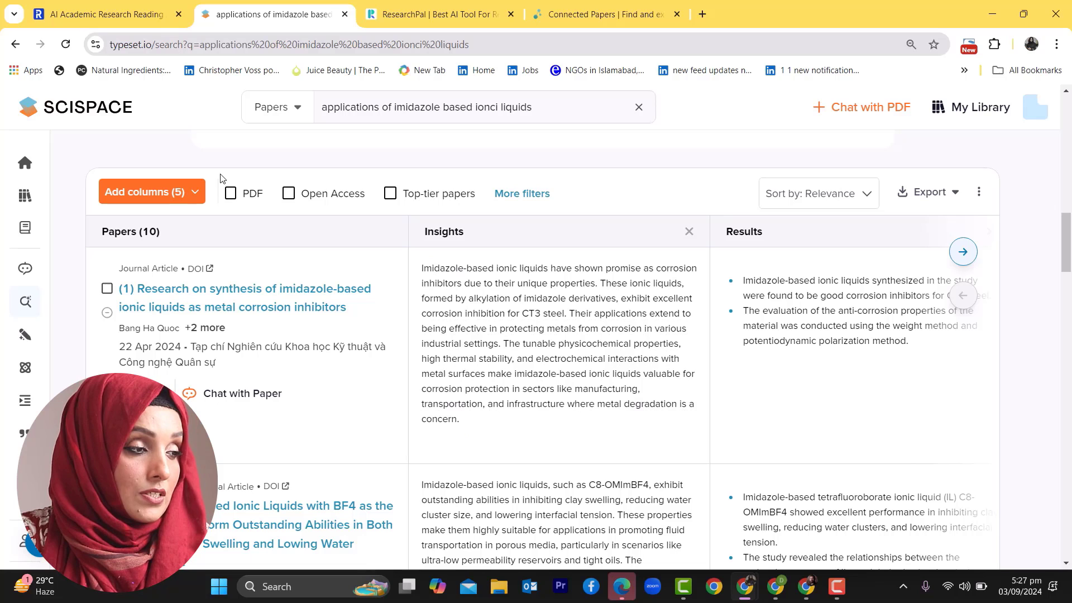
Add a Findings column from the column suggestions and close the suggestions panel
left_click(184, 192)
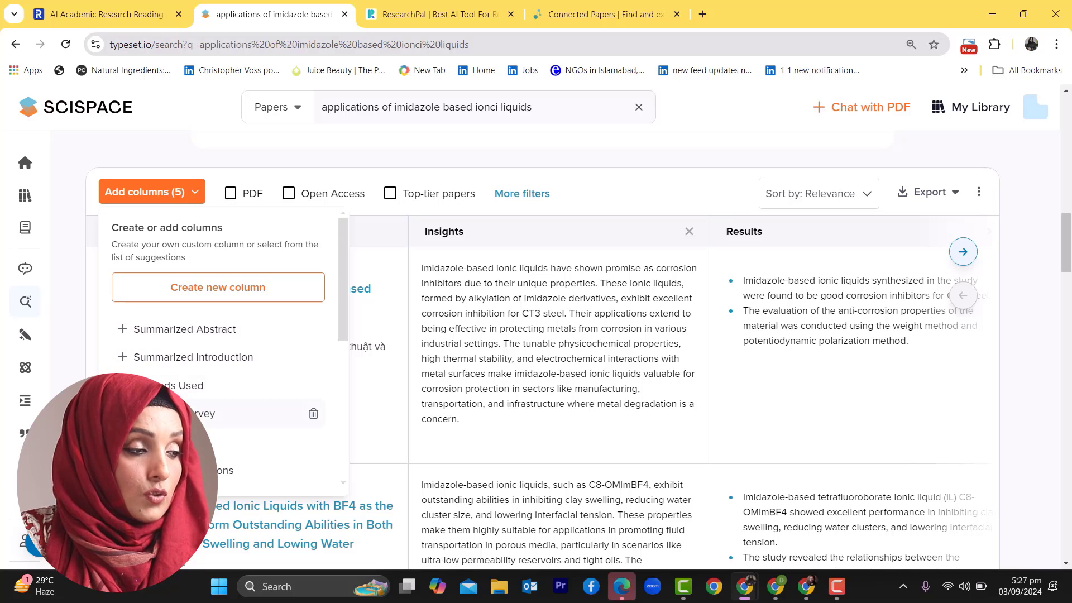
scroll(218, 352, "down", 2)
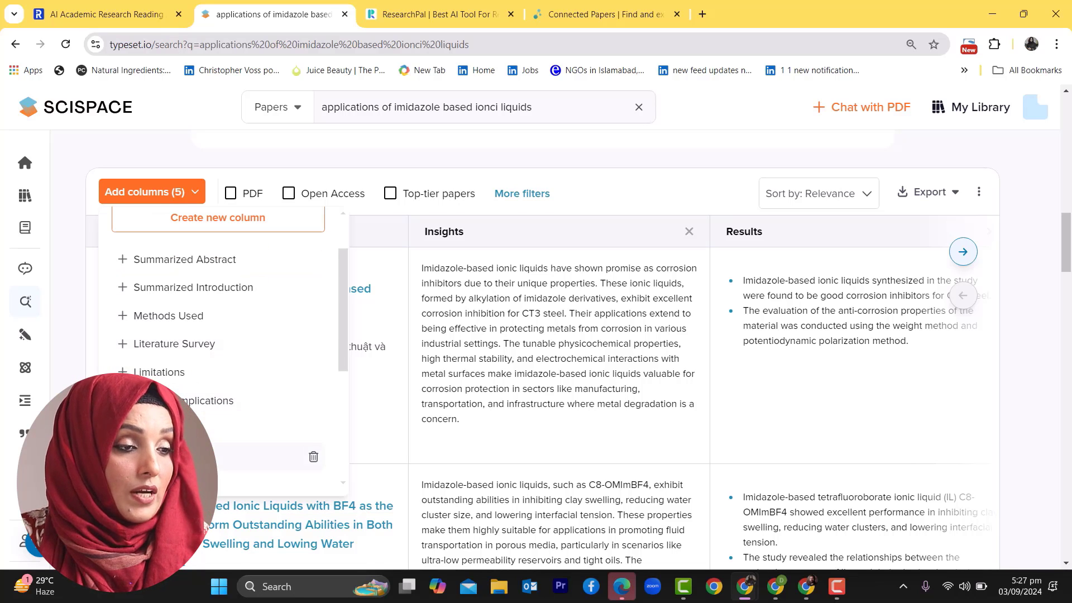
left_click(167, 456)
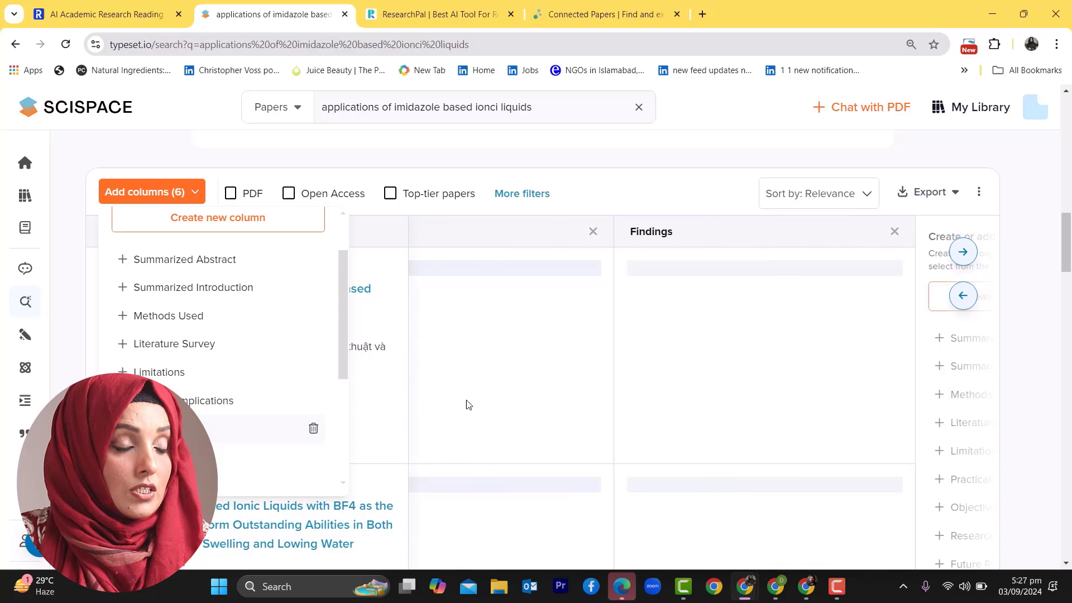
left_click(670, 203)
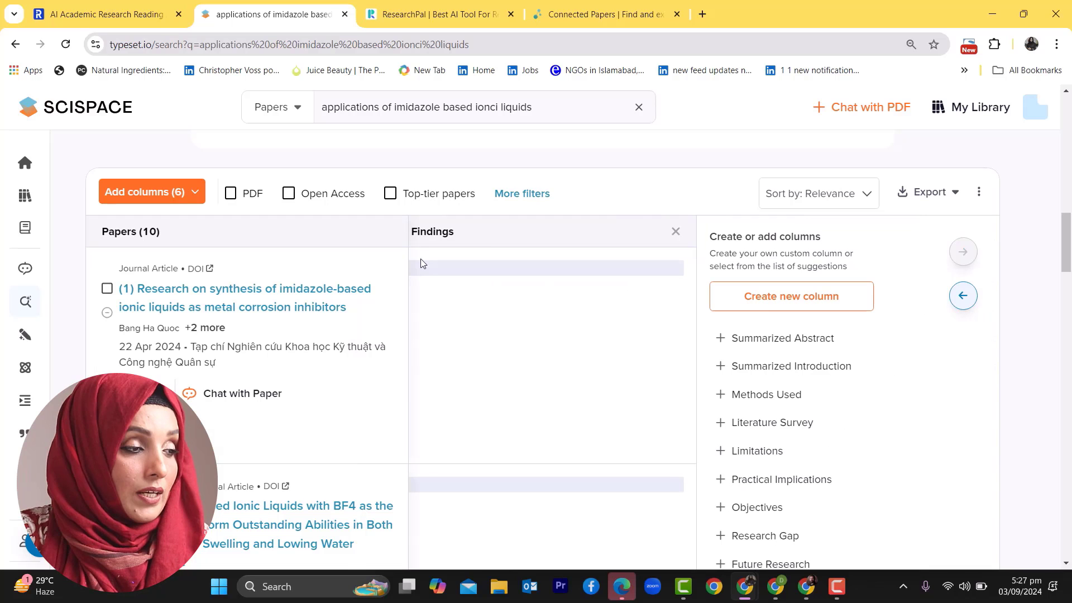
left_click(962, 295)
Shift the table back to the Insights and Results columns
left_click(962, 297)
left_click(962, 296)
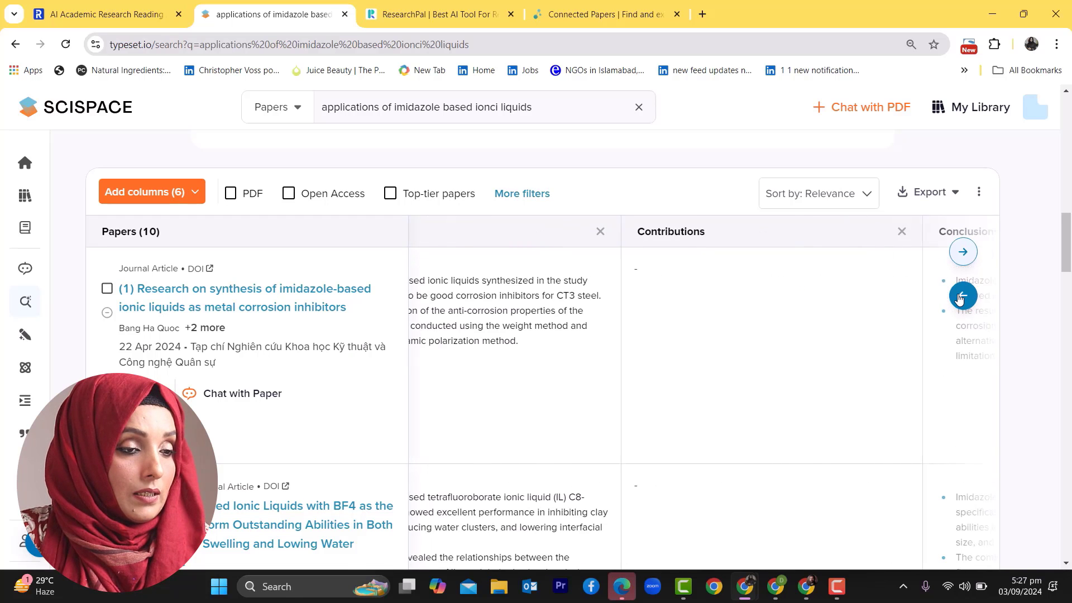
left_click(960, 298)
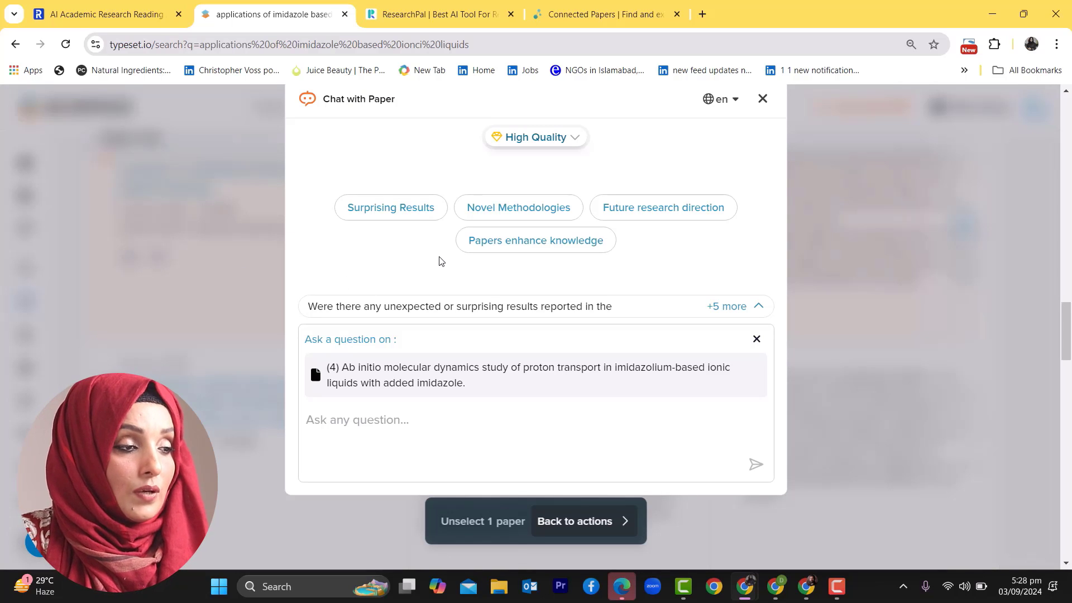
Scroll up in the Chat with Paper panel for paper (4)'s proton-transport study
scroll(529, 177, "up", 2)
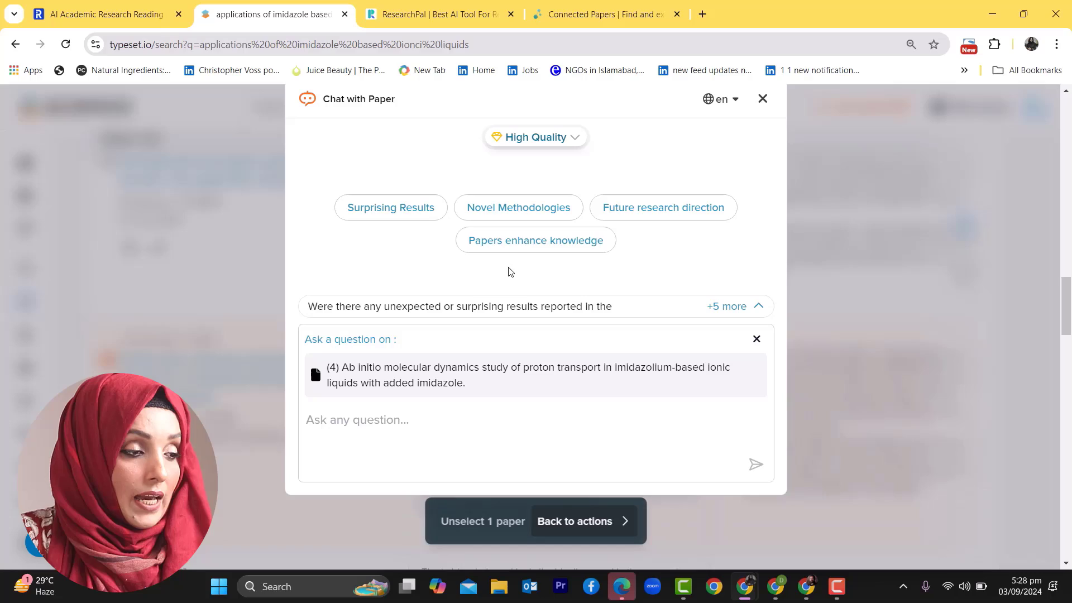
Close the single-paper chat, tick paper (3) alongside (2) and (4), and chat with all three
key("Escape")
scroll(251, 369, "down", 2)
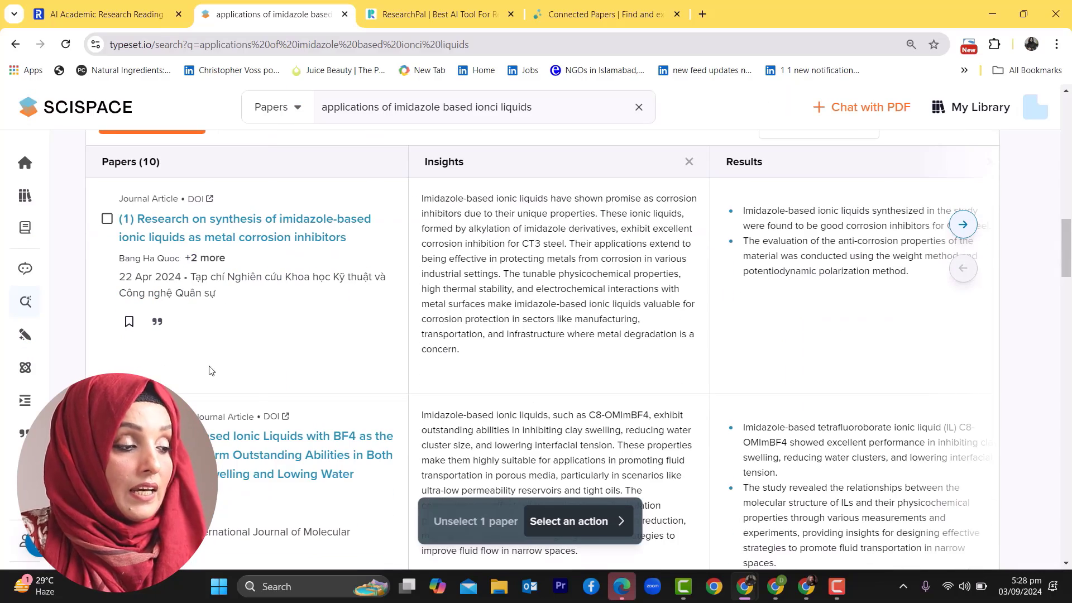
scroll(279, 396, "down", 2)
scroll(254, 402, "down", 3)
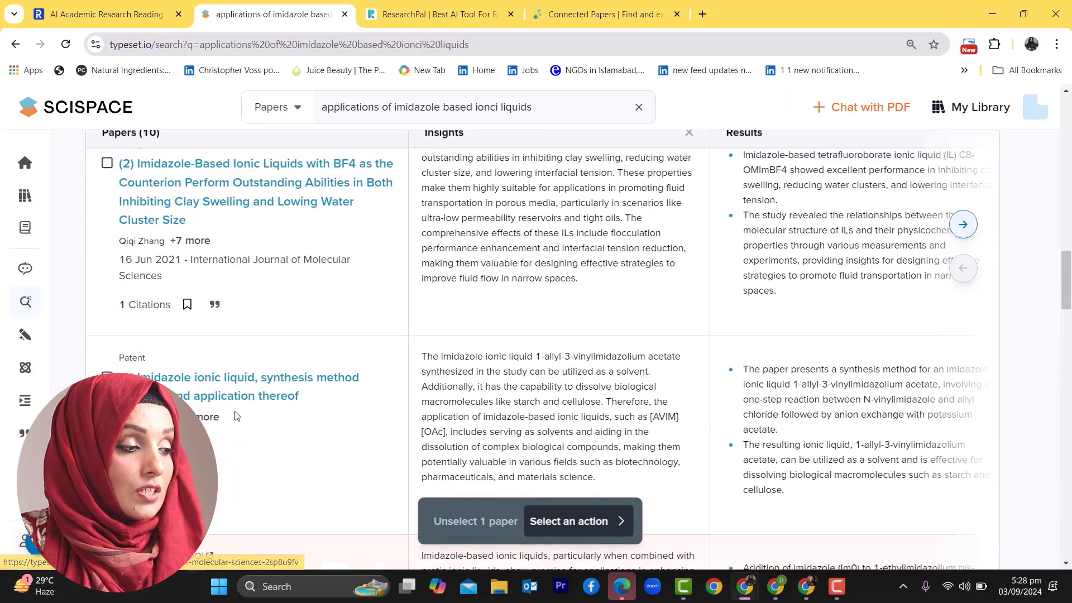
scroll(223, 363, "up", 5)
scroll(197, 317, "down", 5)
scroll(196, 317, "down", 9)
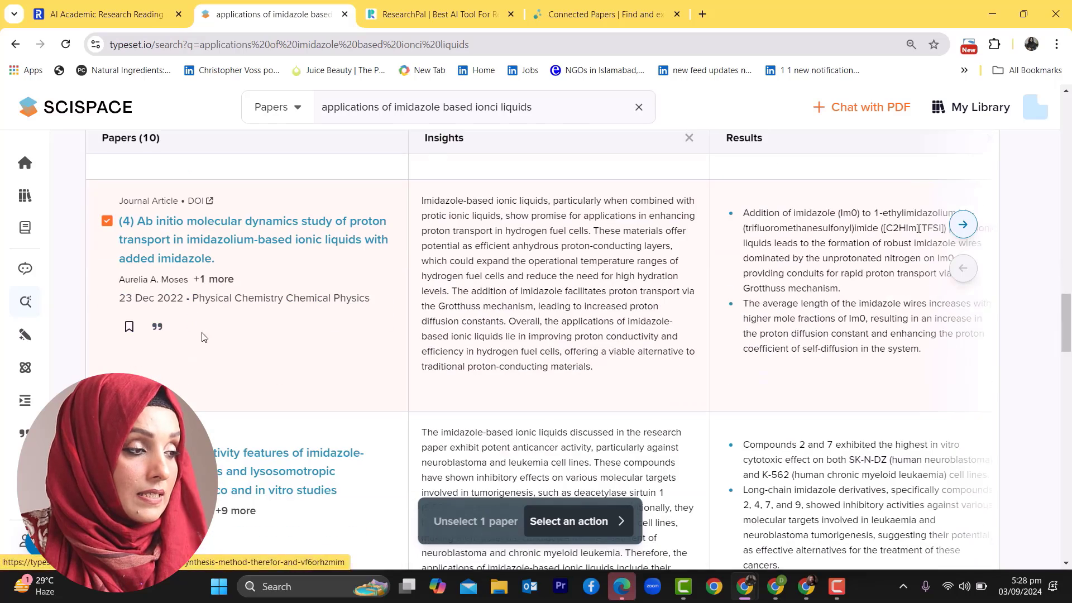
scroll(202, 341, "up", 12)
scroll(202, 340, "down", 1)
left_click(107, 495)
scroll(307, 510, "down", 3)
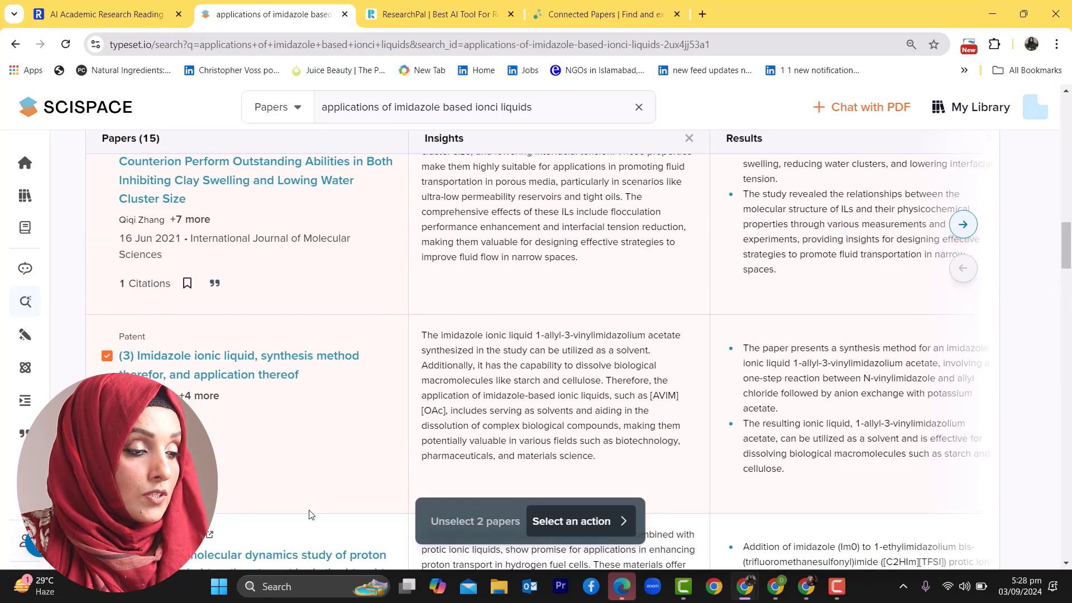
left_click(573, 524)
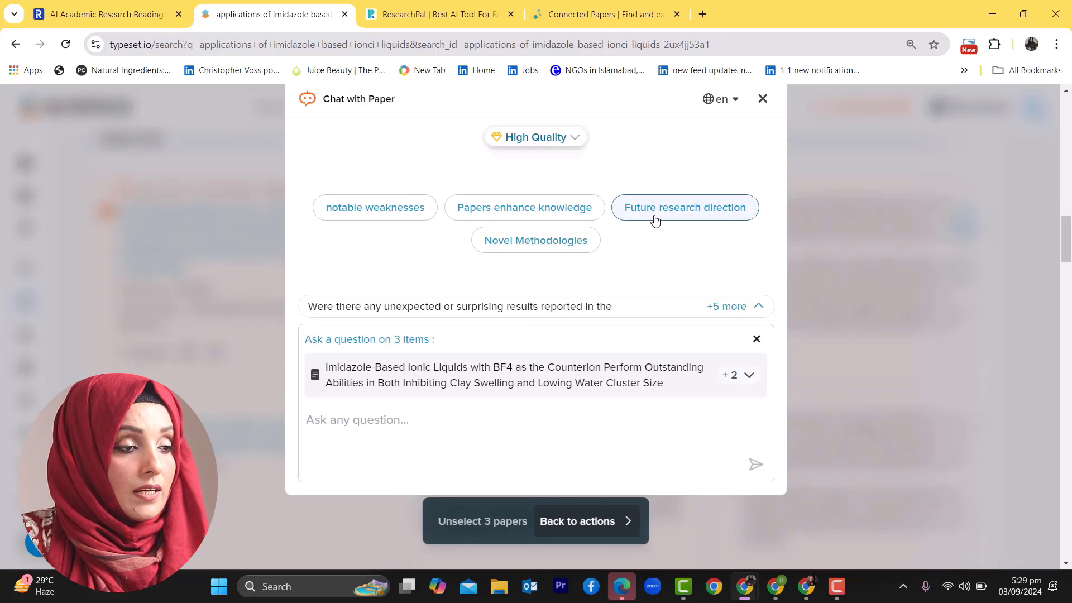
Ask the three papers 'How do these papers enhance existing knowledge…' from the suggested questions
left_click(757, 307)
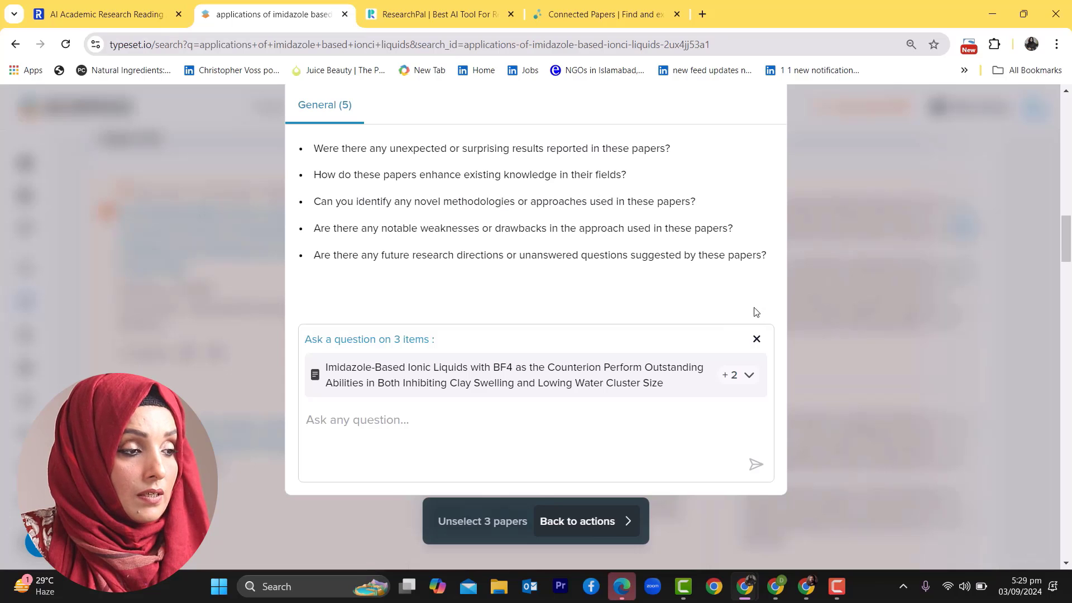
left_click(490, 428)
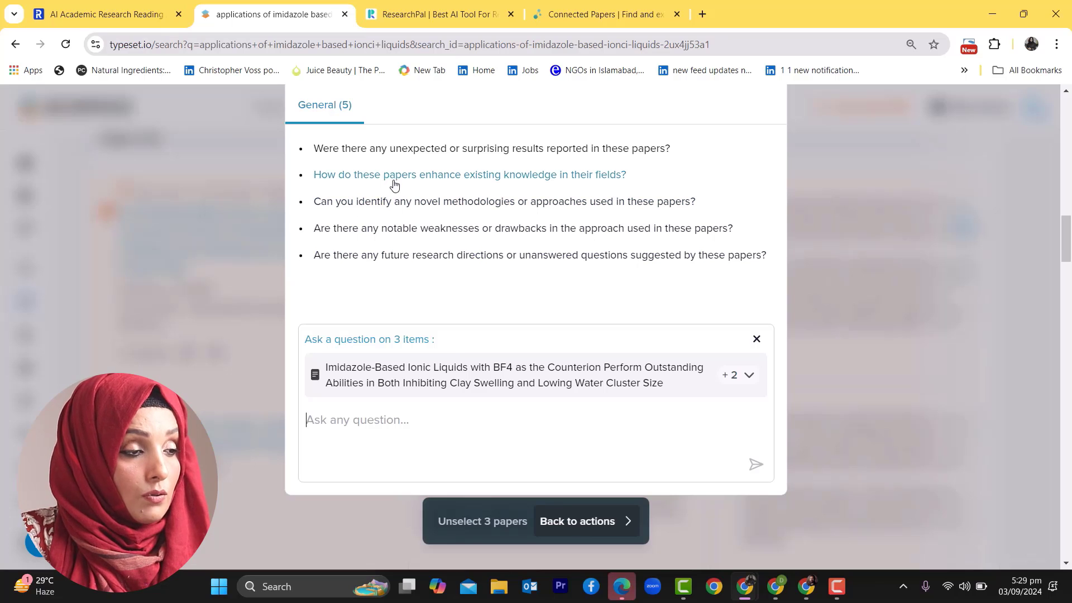
left_click(493, 177)
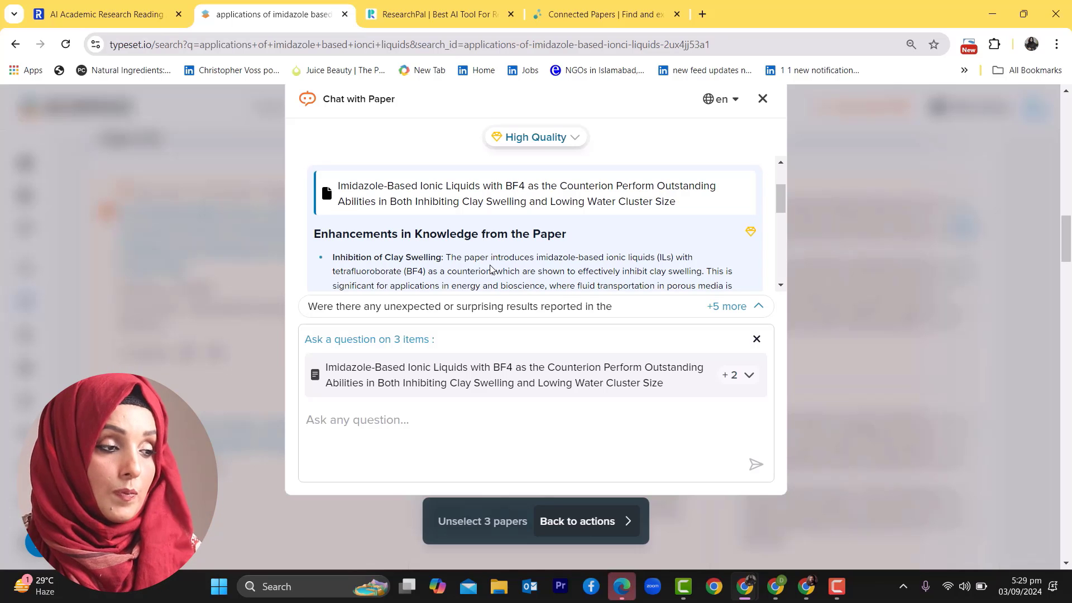
Close the chat and open My Library in a new tab
scroll(664, 248, "up", 2)
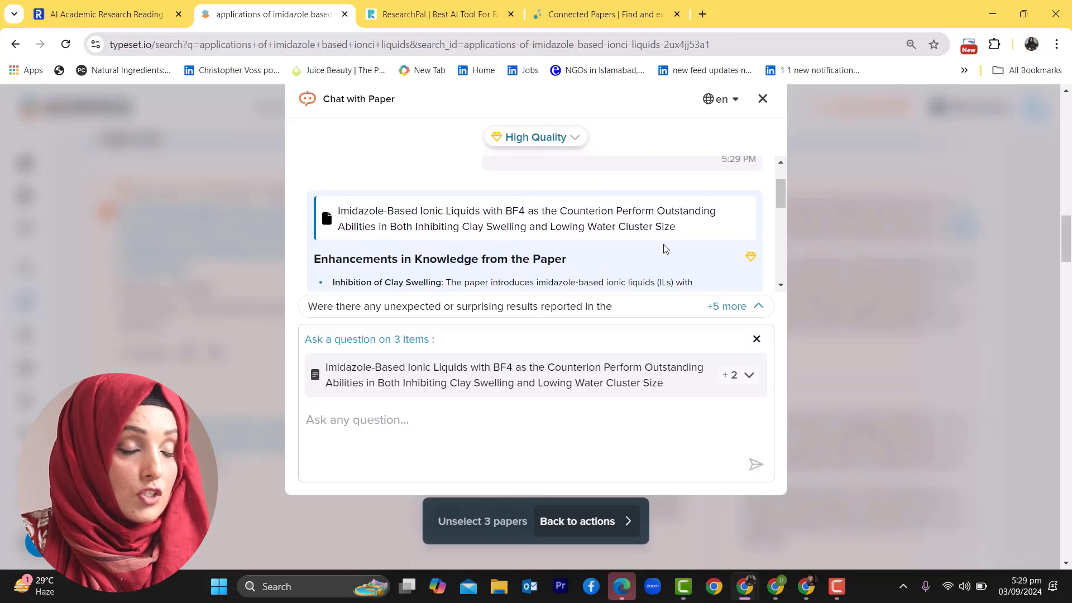
left_click(762, 99)
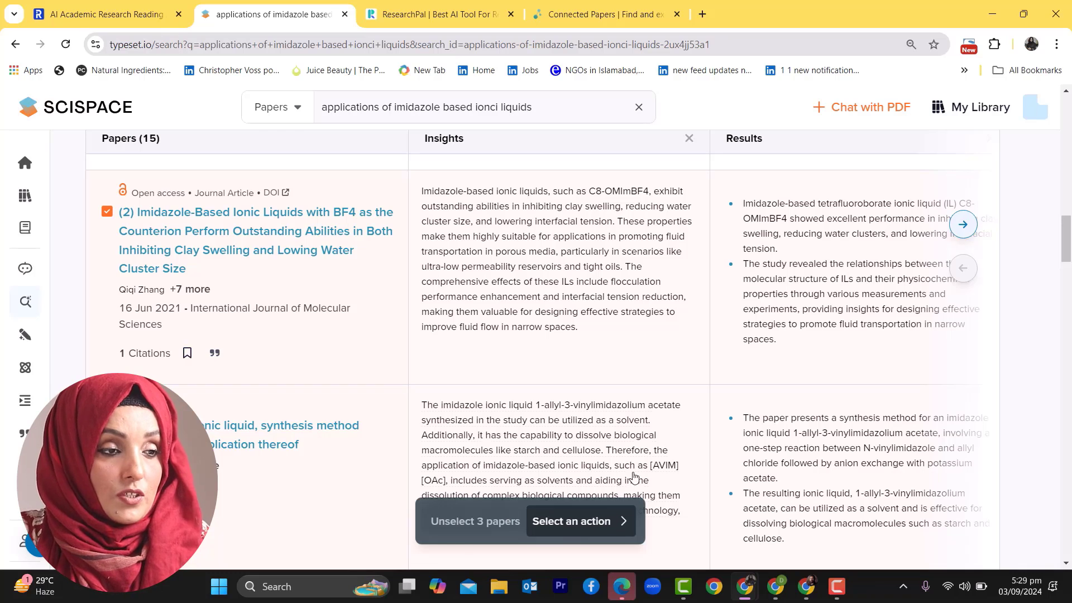
left_click(974, 109)
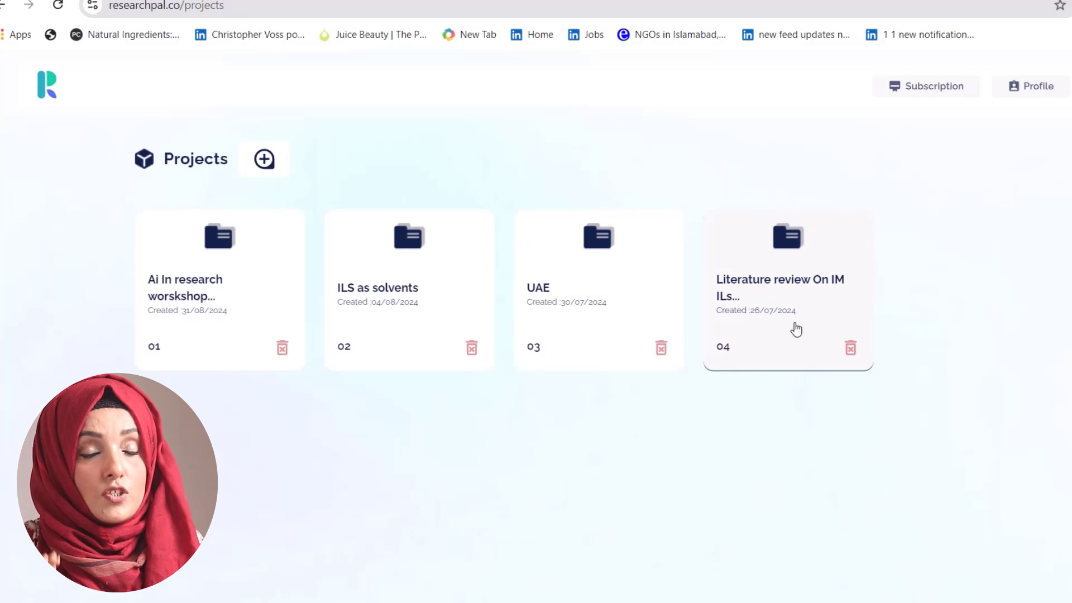
In project 04's Search Papers page, paste and select 'applications of imidazole based ionci liquids'
left_click(796, 329)
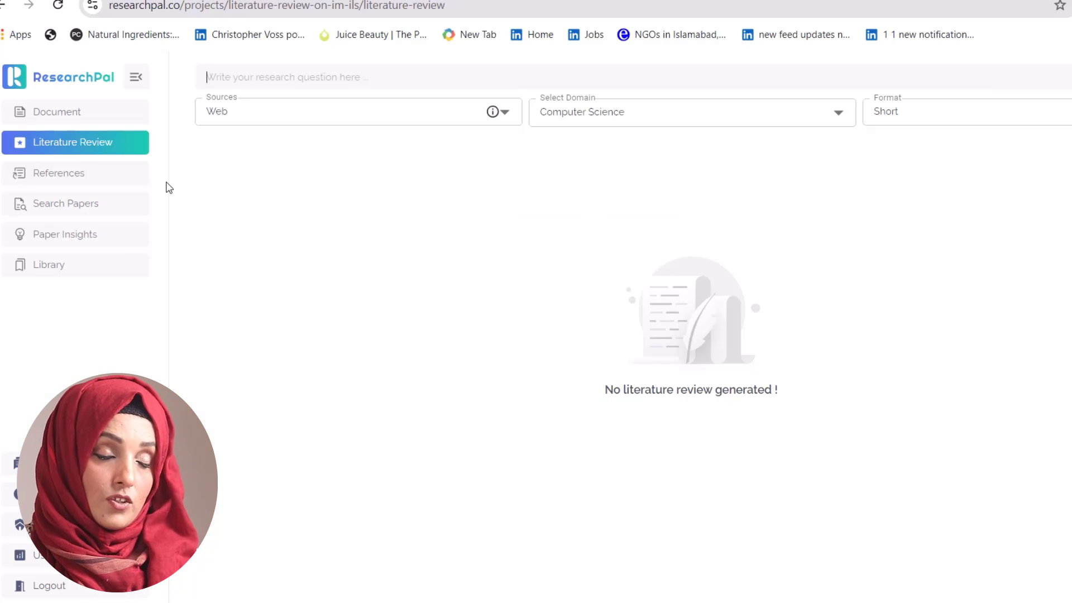
left_click(87, 269)
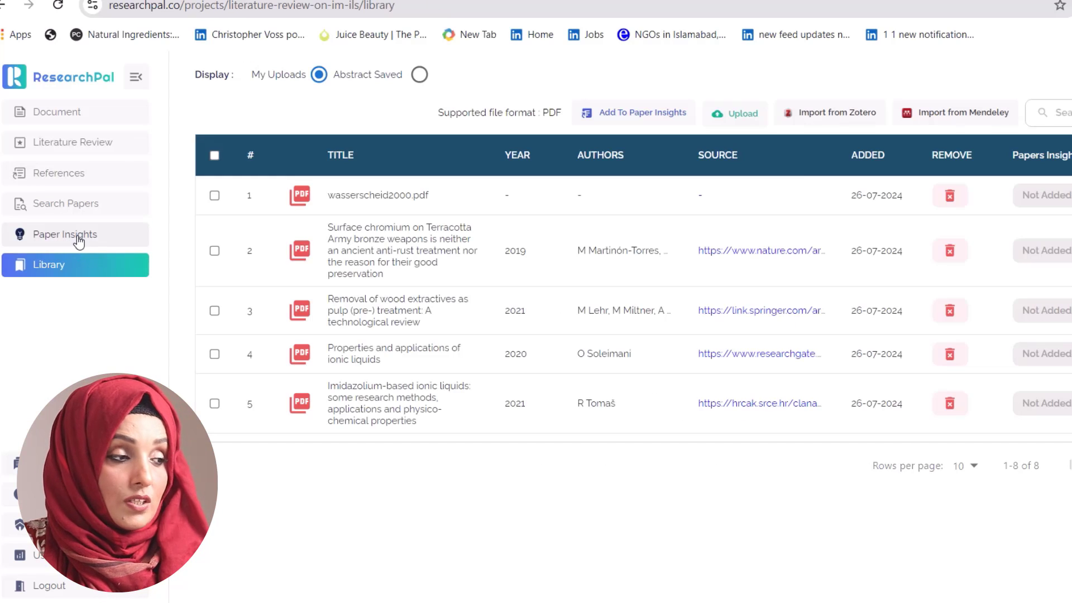
left_click(81, 205)
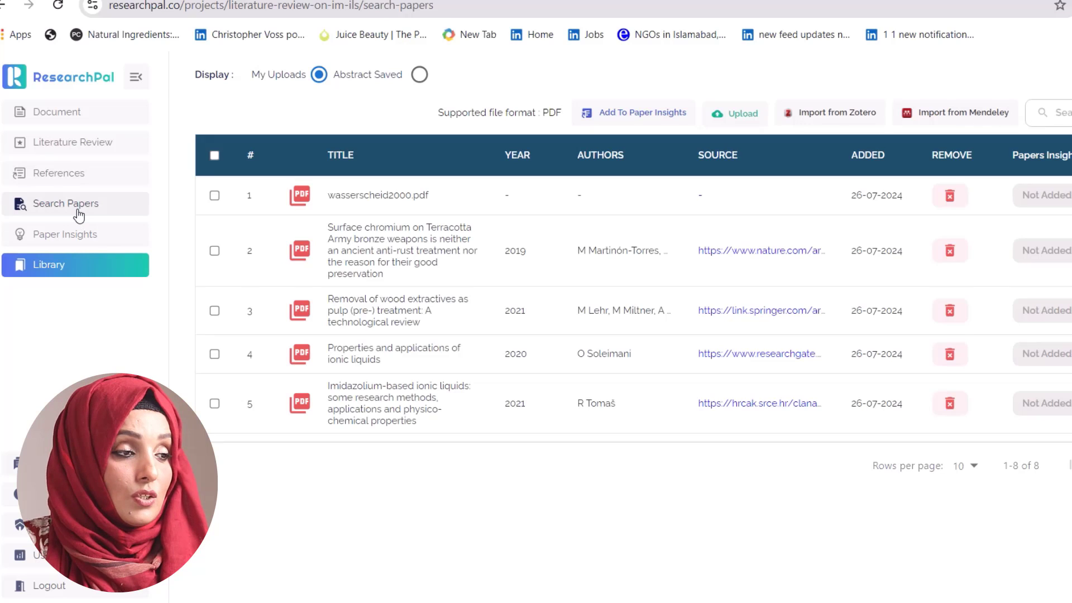
left_click(342, 116)
type("applications of imidazole based ionci liquids")
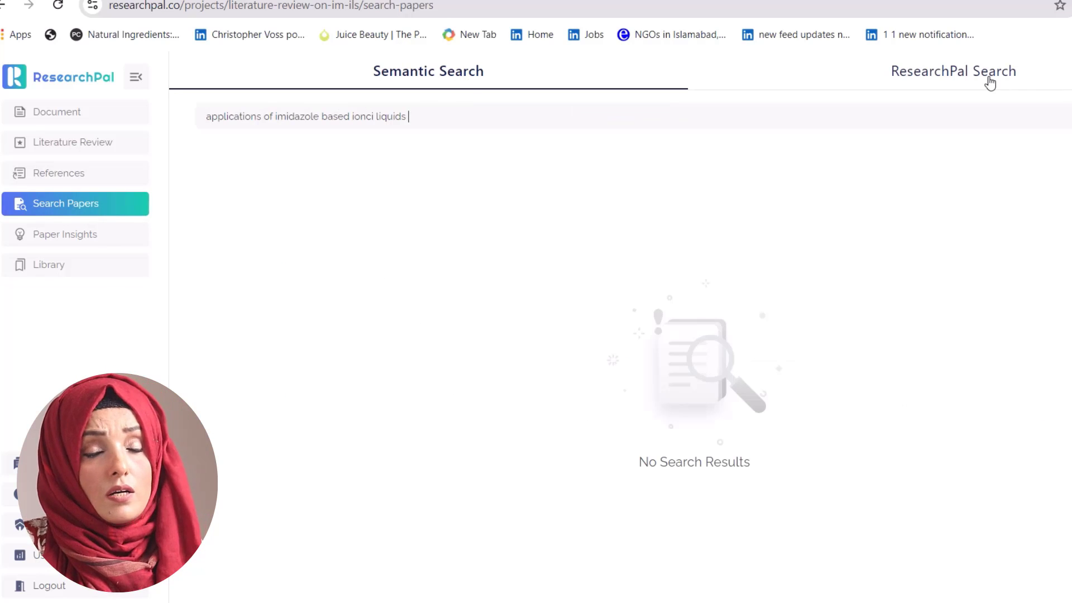
left_click_drag(416, 117, 175, 117)
key("ctrl+c")
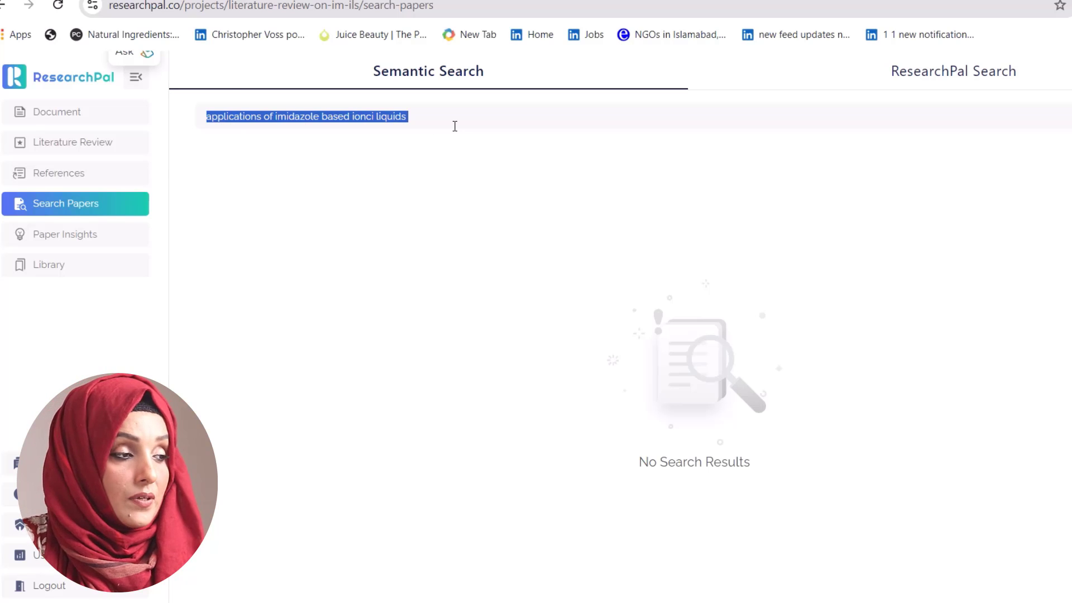
Open the Literature Review generator and paste the imidazole ionic liquids research question
left_click(47, 143)
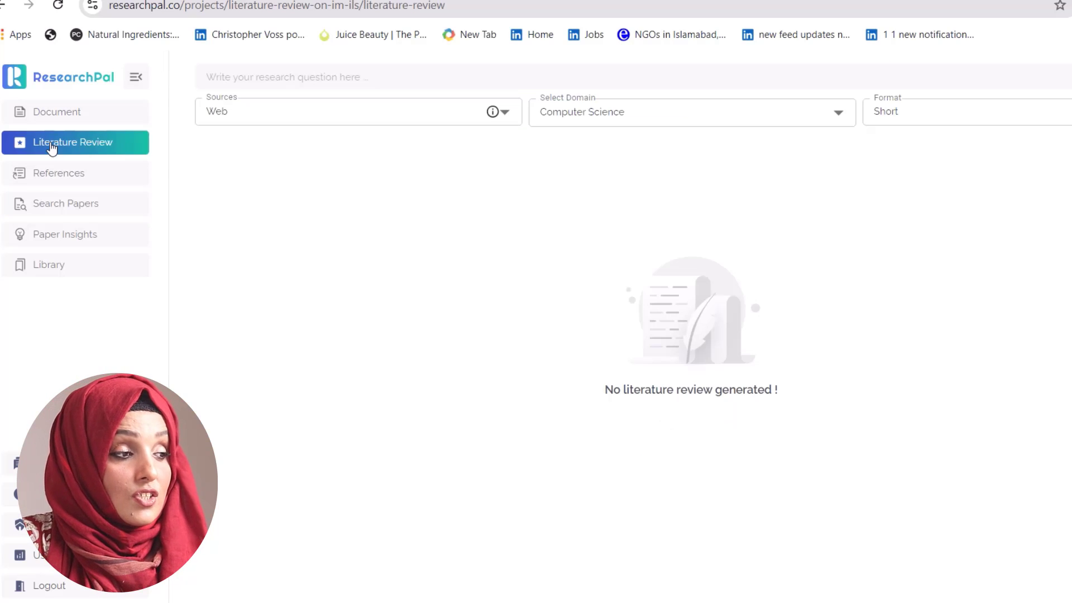
left_click(294, 78)
key("ctrl+v")
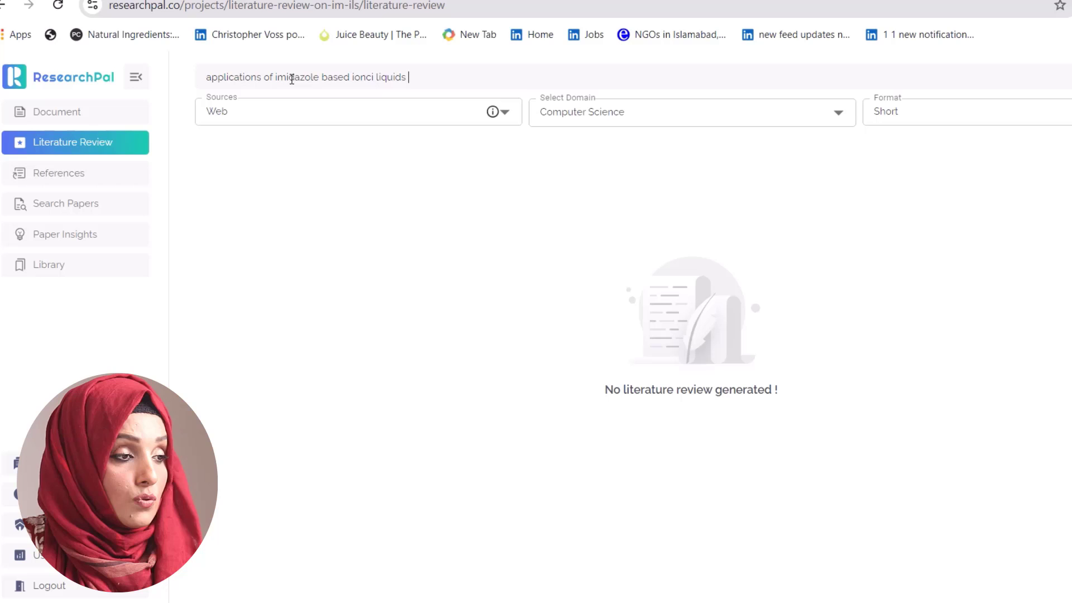
Generate the review with Sources Web, domain Chemistry and Long format
left_click(506, 114)
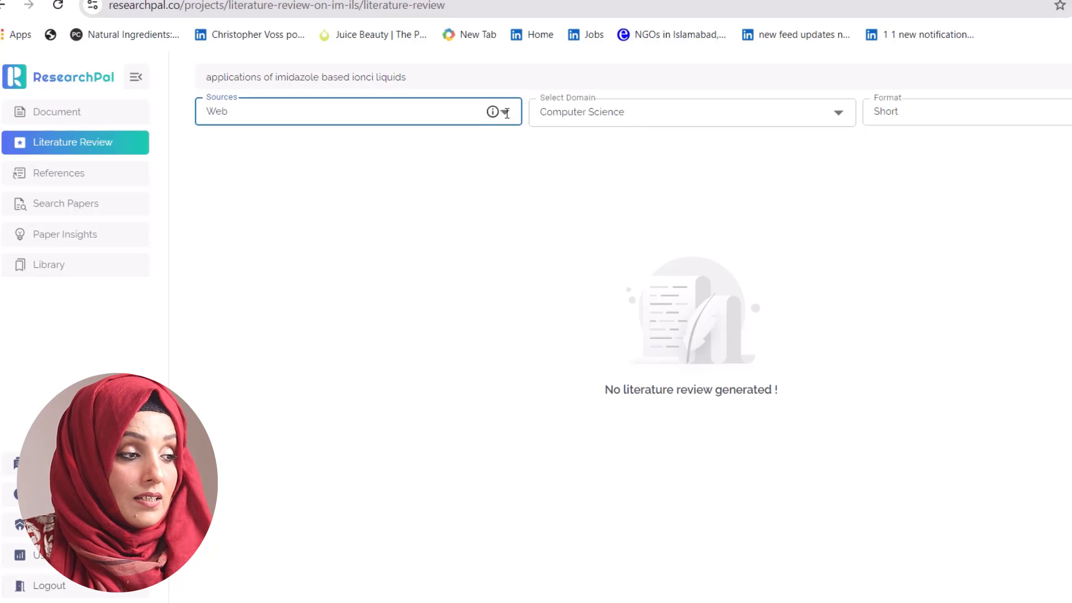
left_click(229, 112)
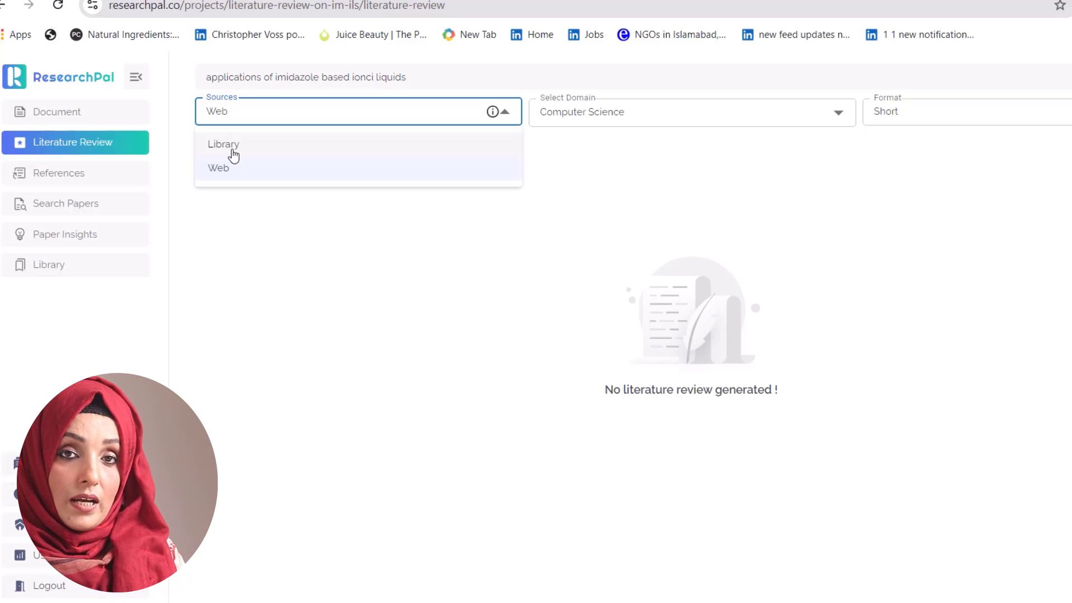
left_click(835, 117)
left_click(826, 120)
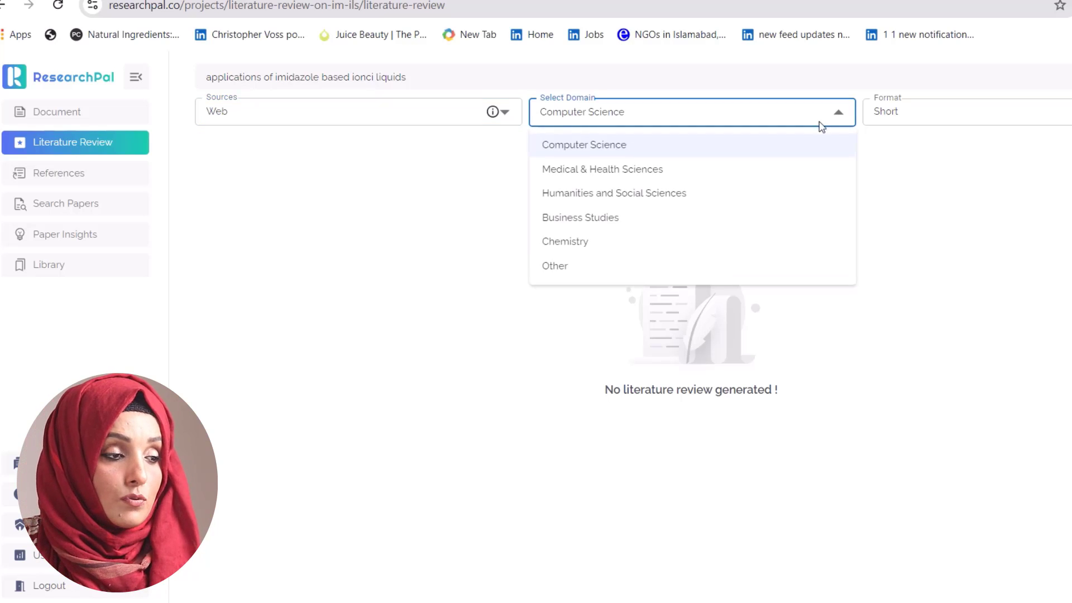
left_click(618, 244)
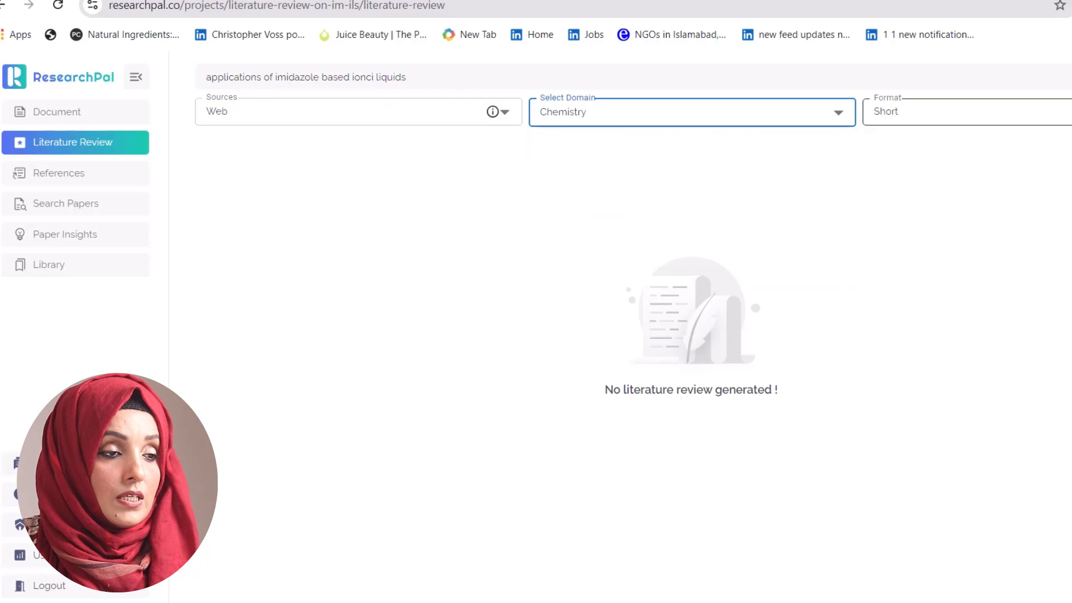
left_click(949, 112)
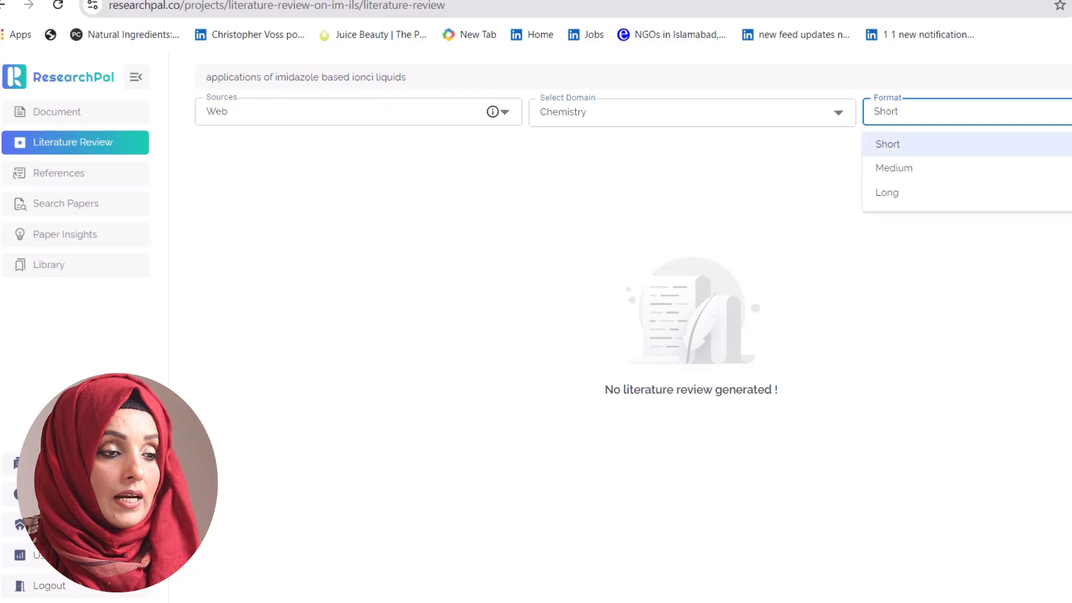
left_click(907, 206)
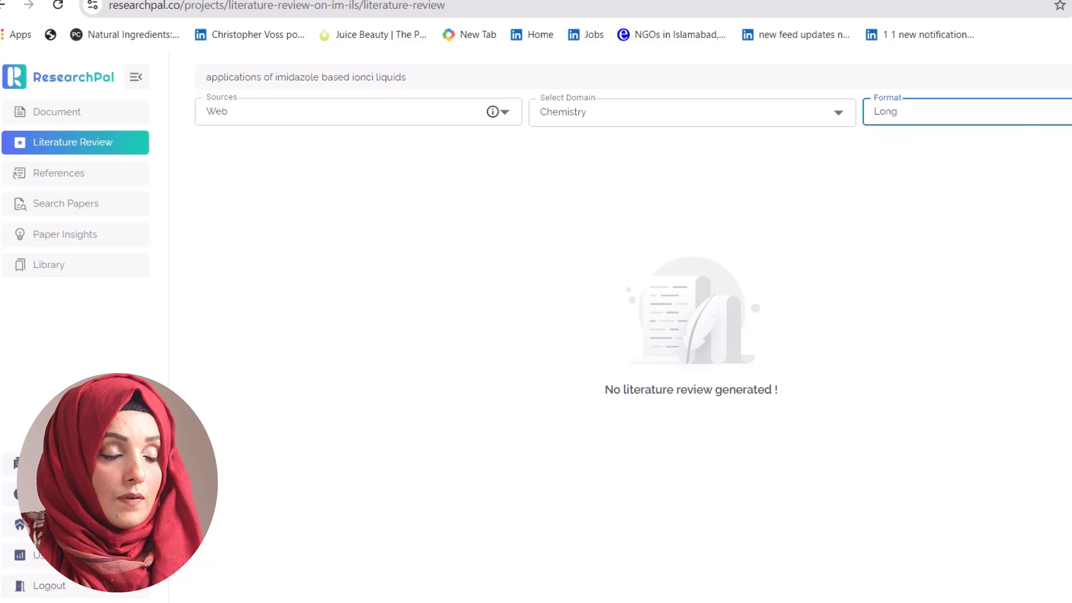
left_click(962, 165)
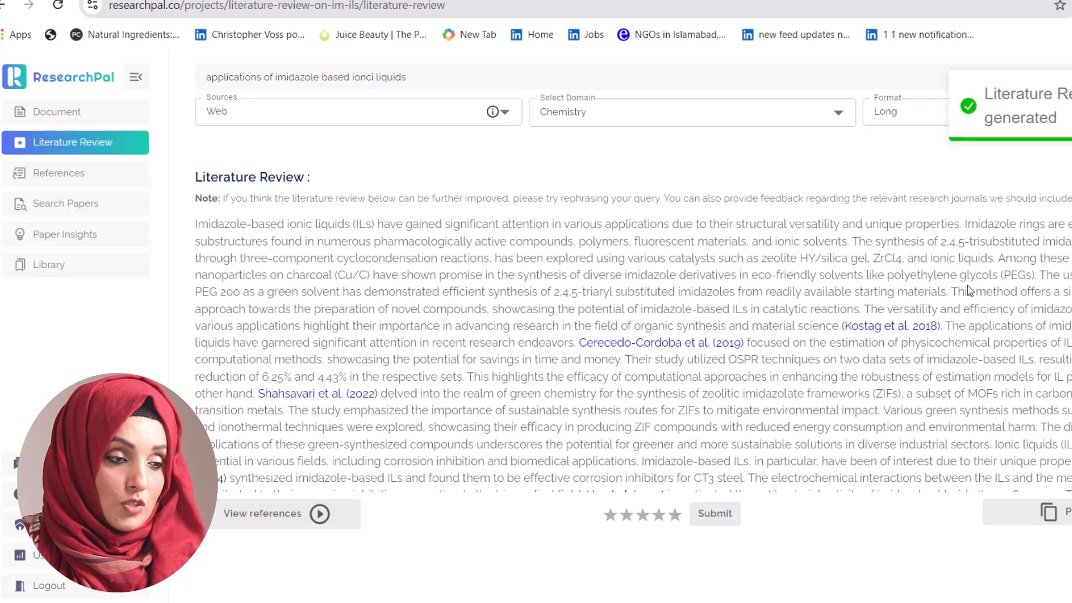
Scroll to the inserted imidazole ionic liquids review and show its Text Tunner rewriting options
scroll(968, 291, "down", 3)
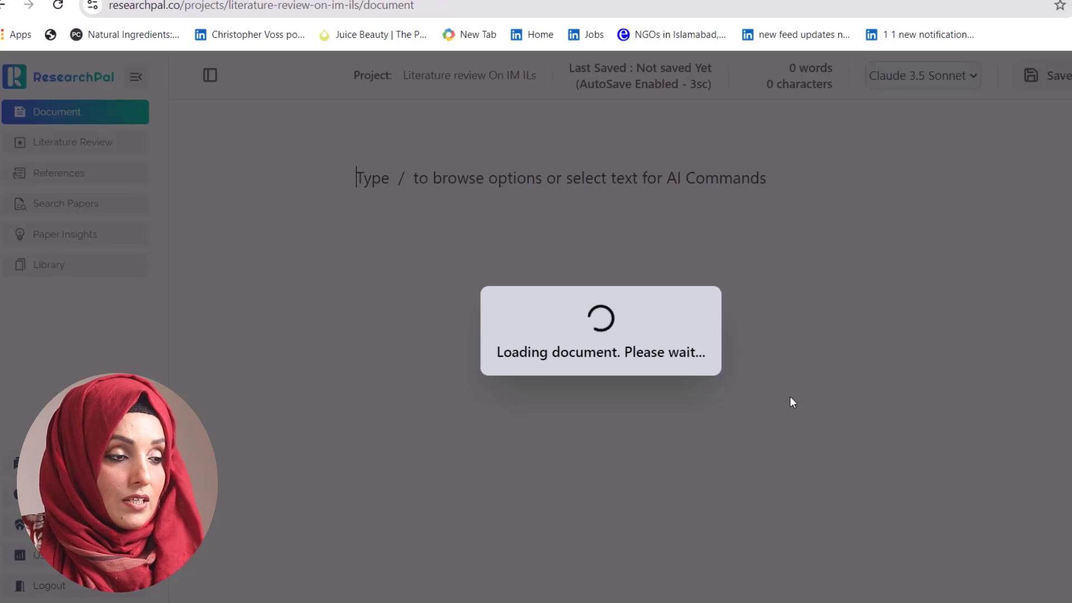
scroll(664, 421, "down", 10)
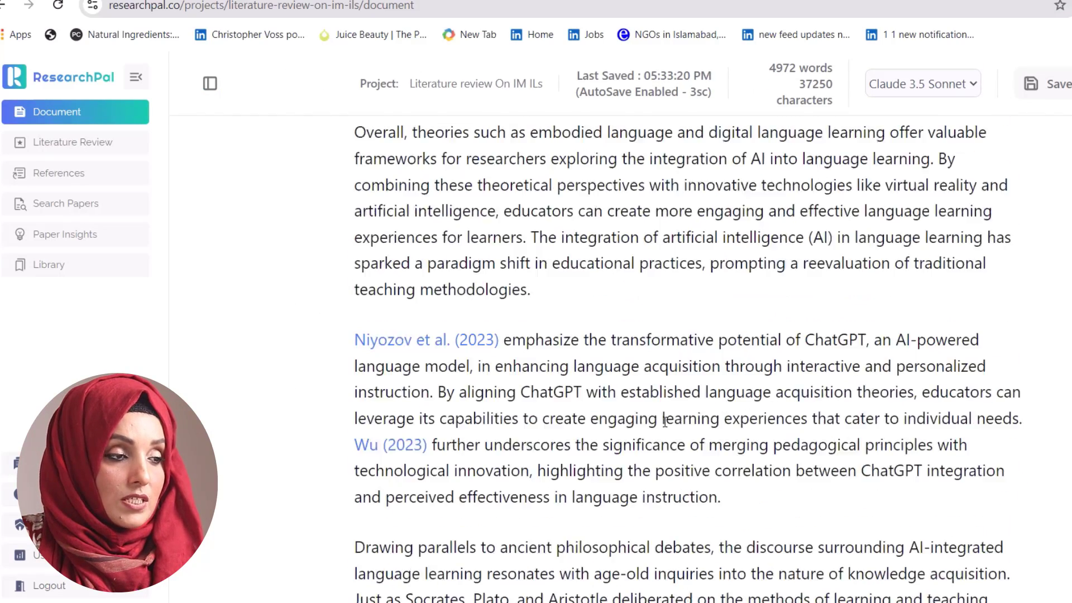
scroll(665, 422, "down", 2)
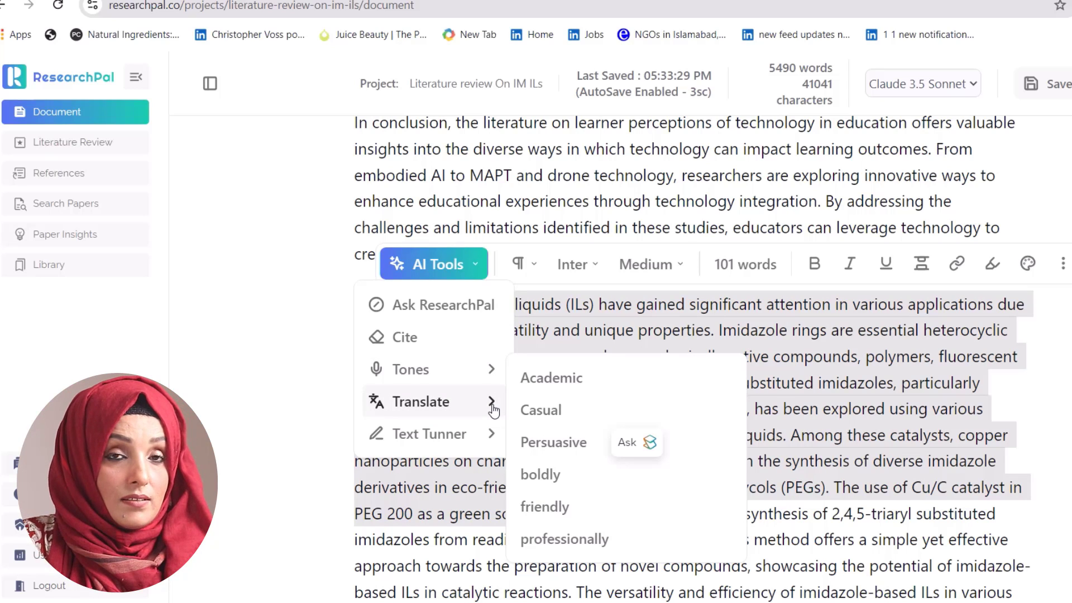
left_click(491, 437)
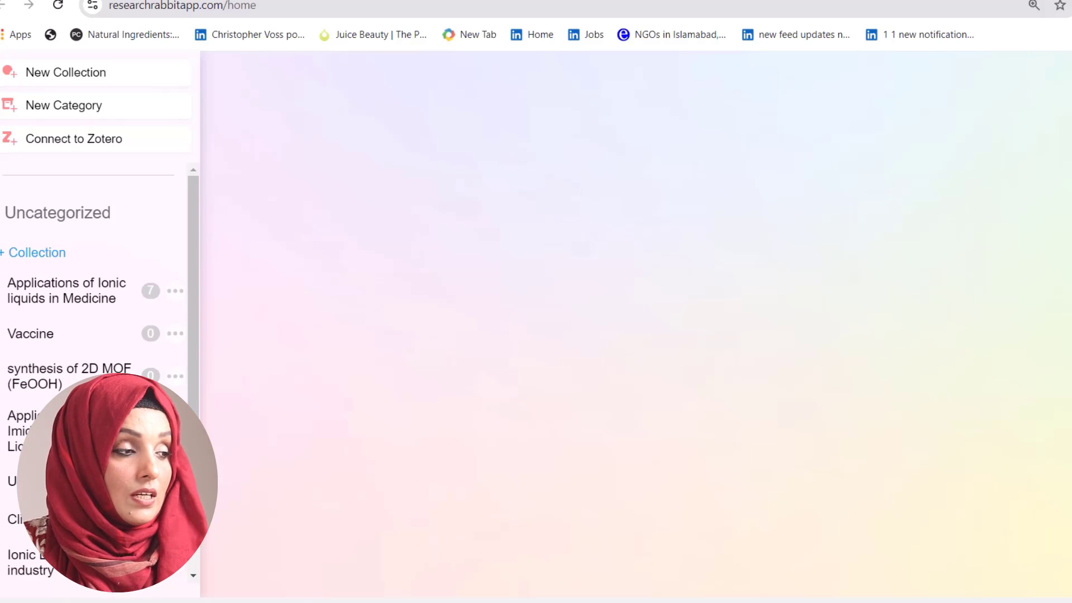
In 'Applications of Ionic liquids in Medicine', list Similar Work for the 2023 drug-delivery paper
left_click(35, 288)
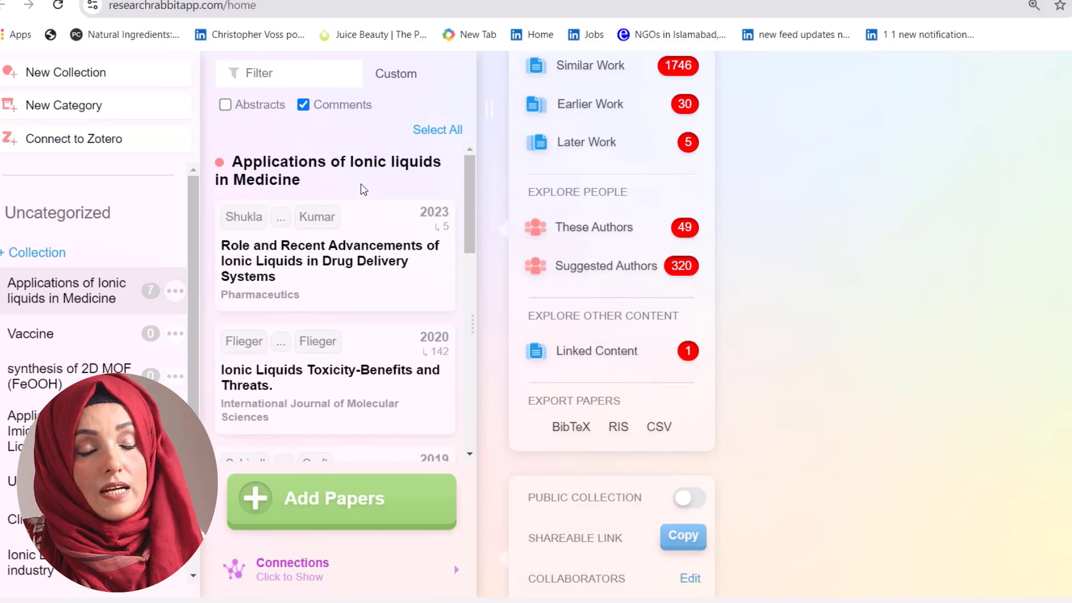
mouse_move(389, 267)
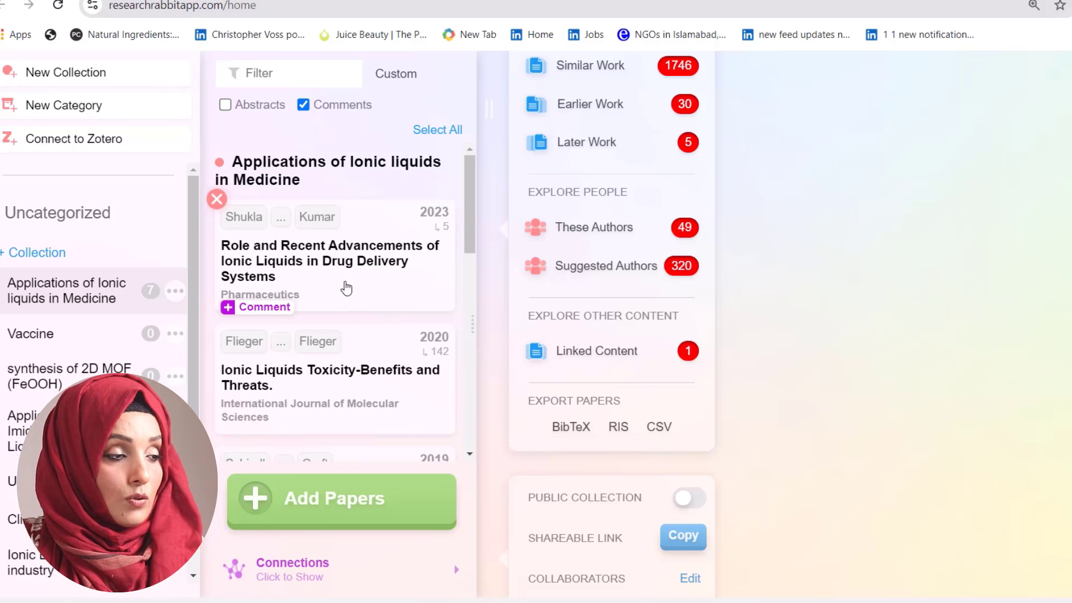
left_click(342, 259)
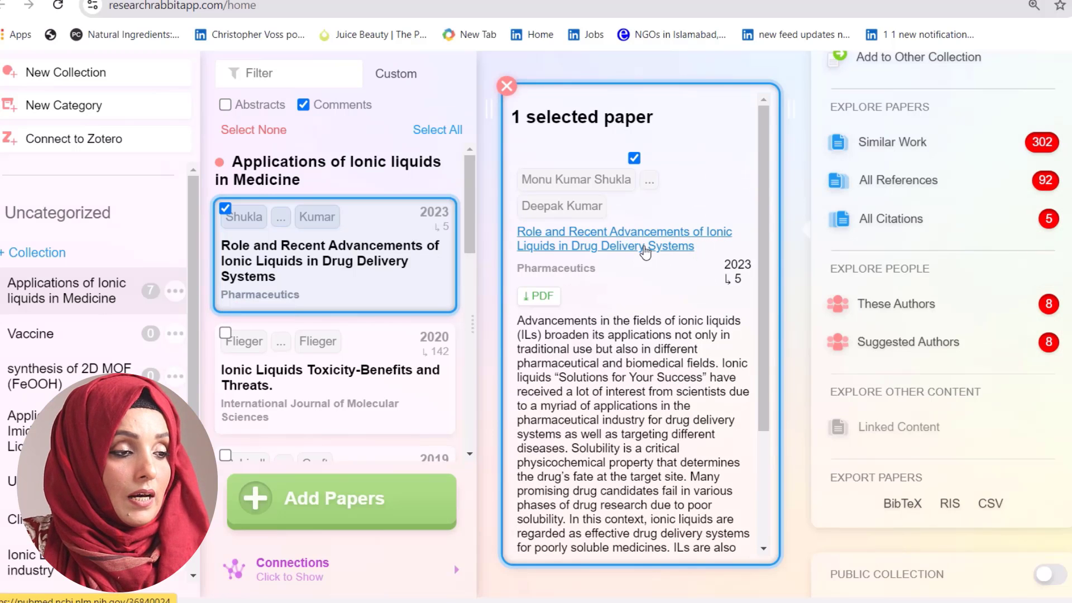
left_click(892, 142)
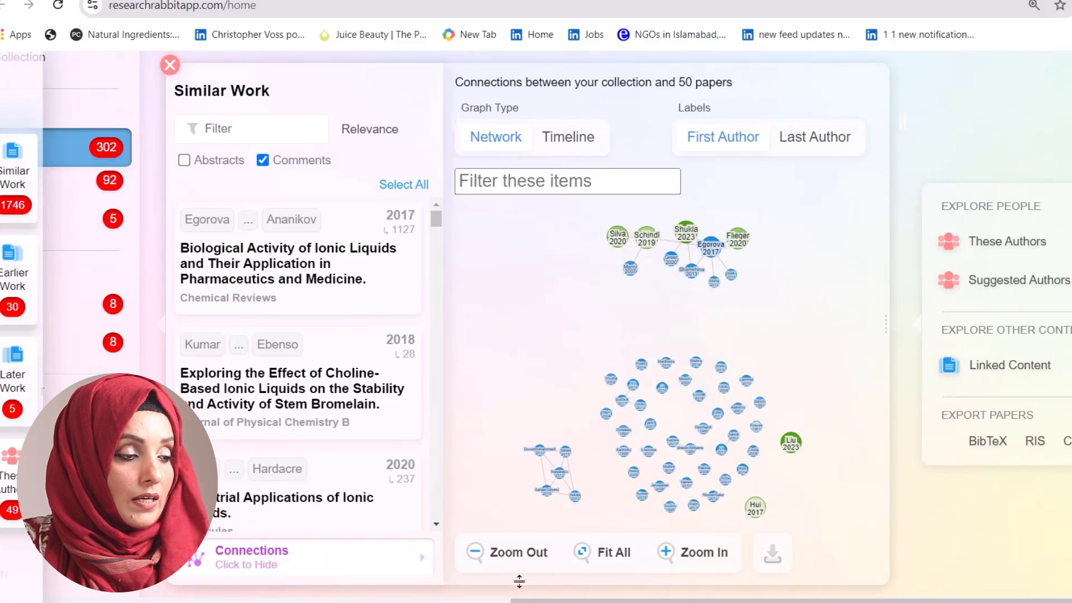
View the connections graph and bring up the 2020 'Ionic Liquids Toxicity-Benefits and Threats' paper
scroll(519, 581, "left", 5)
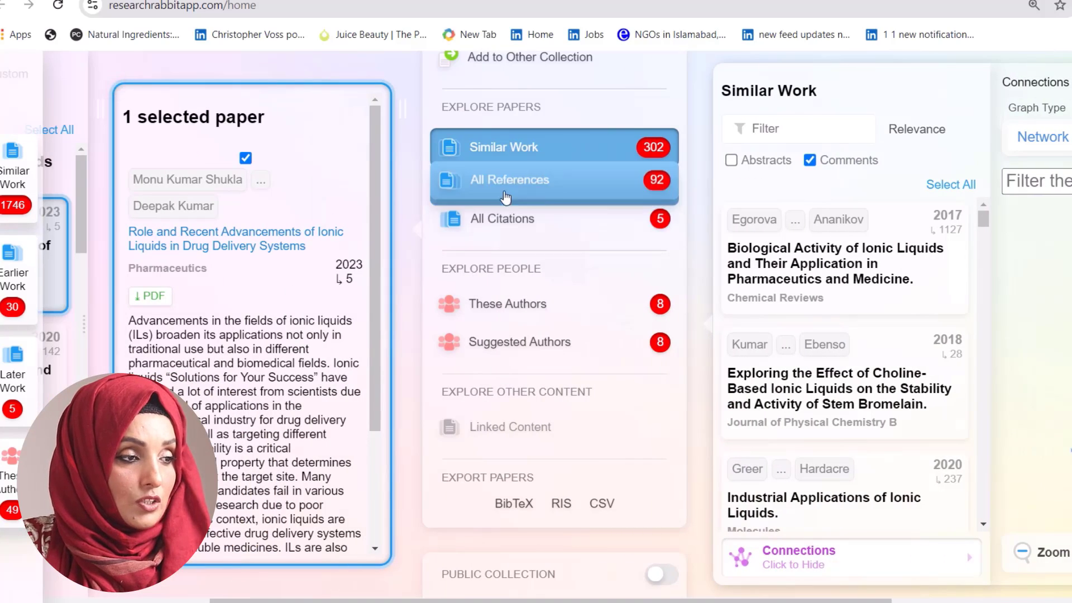
left_click(505, 197)
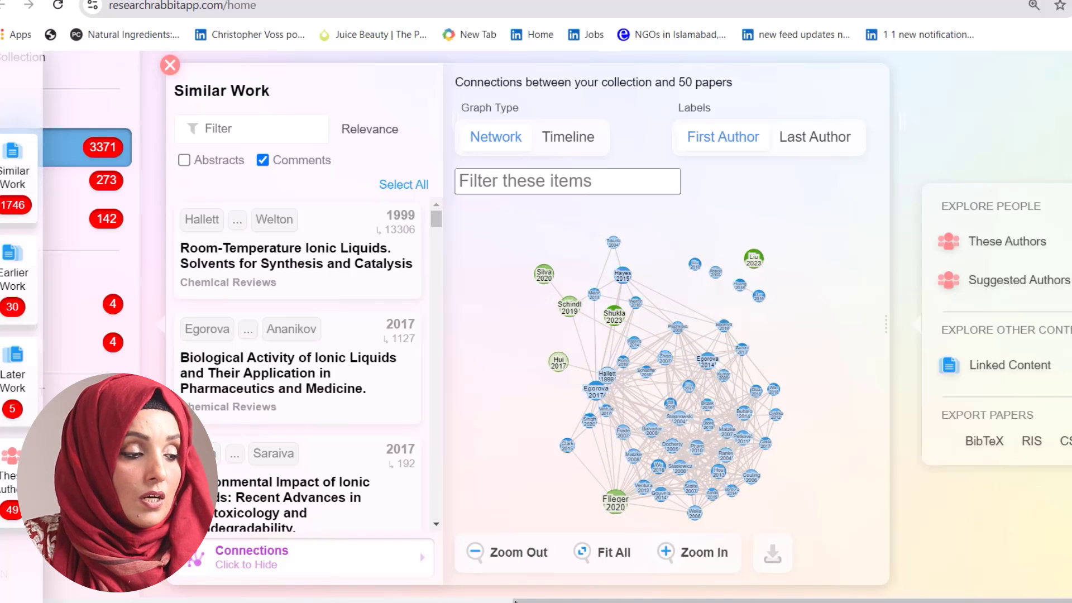
left_click_drag(514, 600, 11, 601)
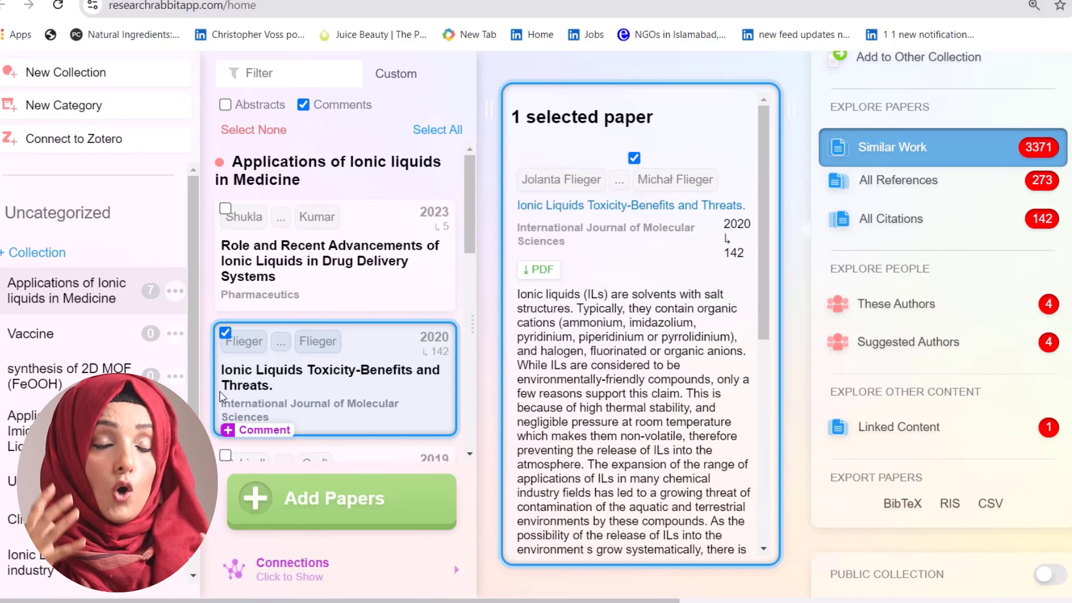